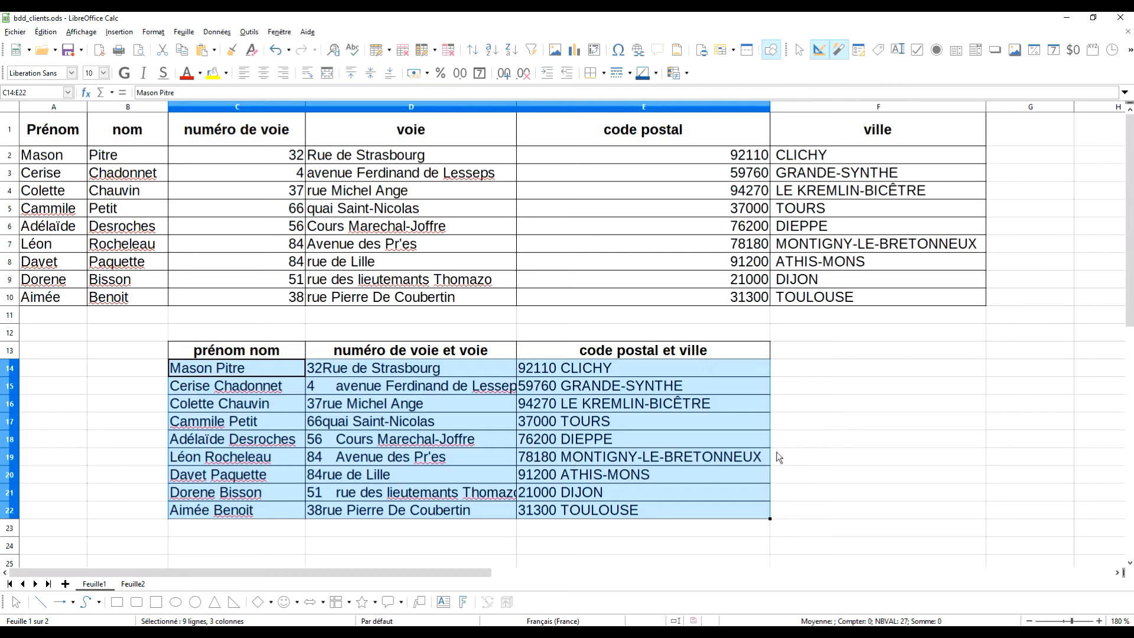
# - Copy the full names in A16:A24 into the Prénom column of the upper table, starting at A2
pyautogui.click(863, 455)
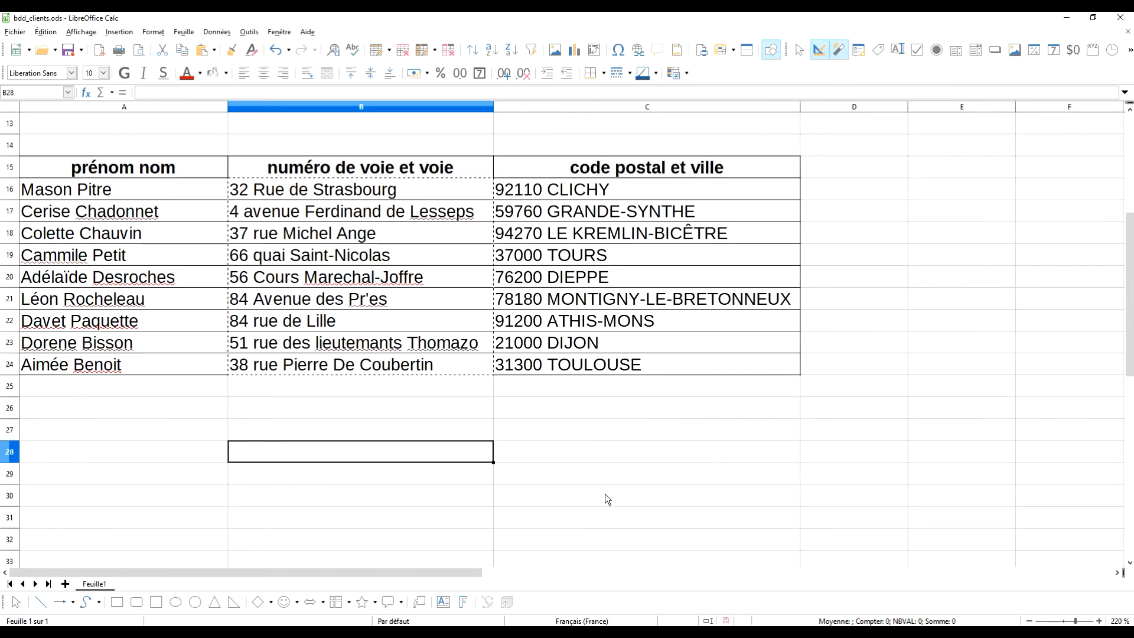
pyautogui.click(216, 408)
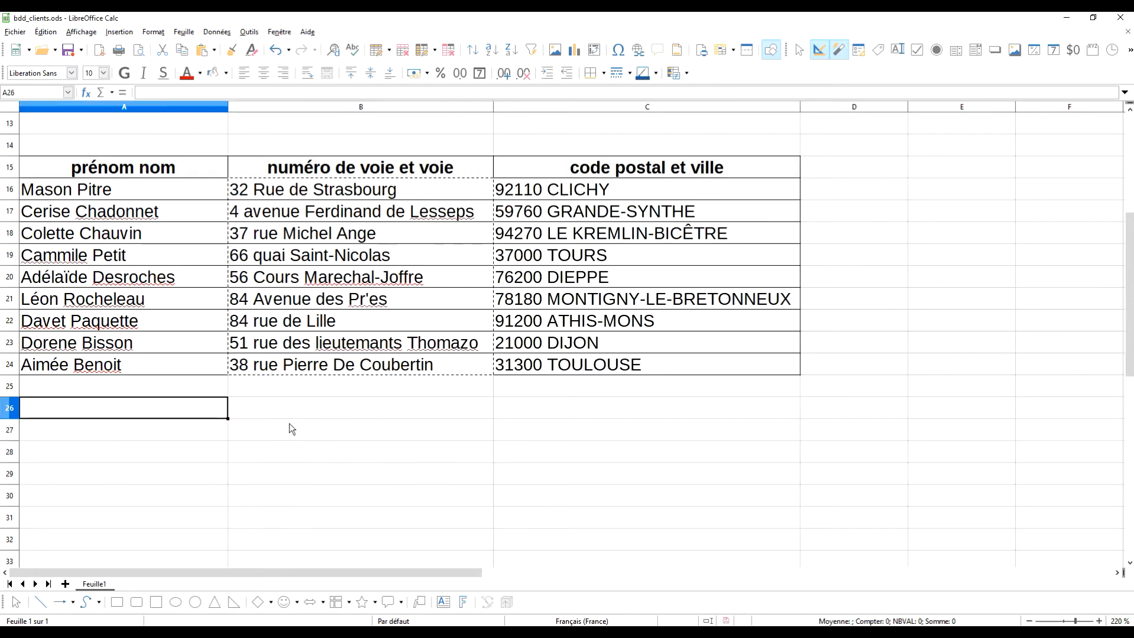
pyautogui.press('Escape')
pyautogui.moveTo(156, 195); pyautogui.dragTo(150, 358)
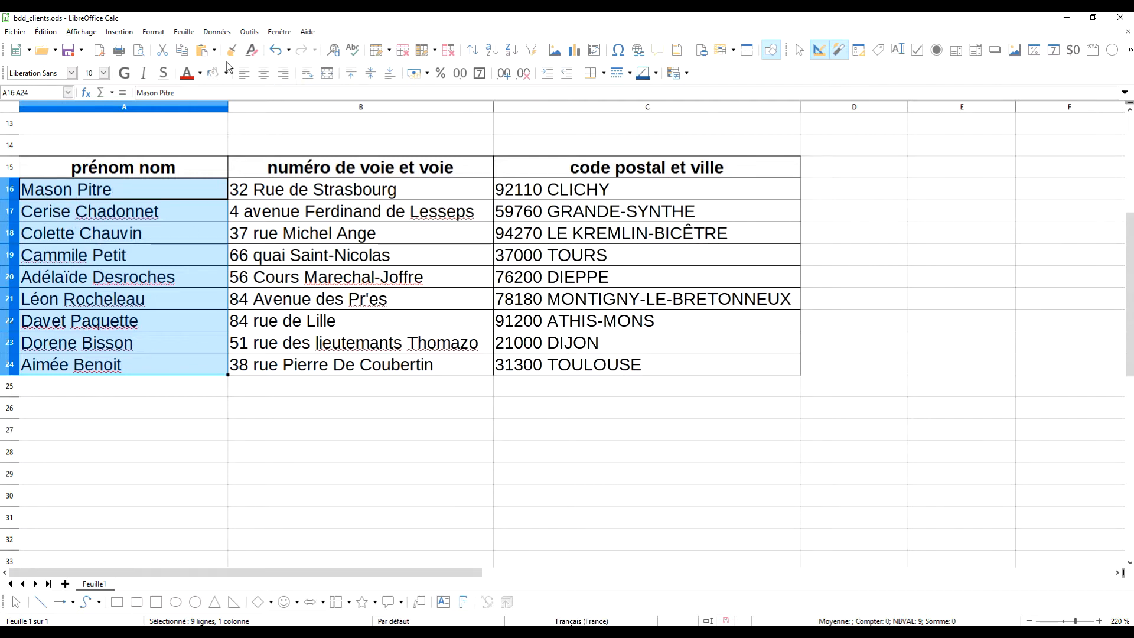
pyautogui.click(182, 49)
pyautogui.scroll(4, 226, 318)
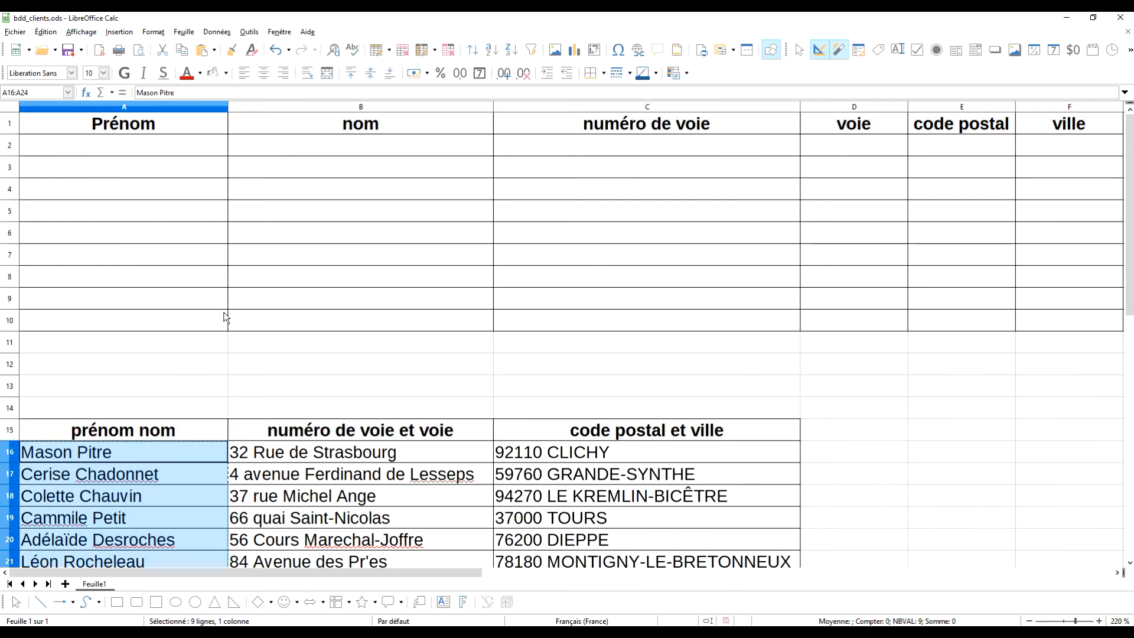
pyautogui.click(108, 145)
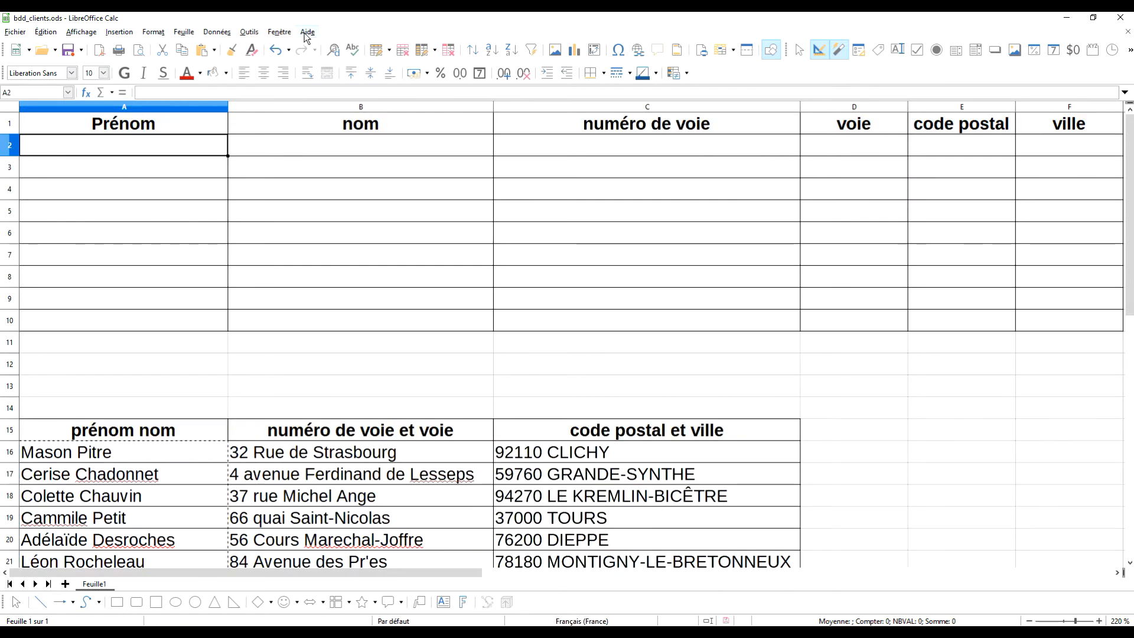
pyautogui.click(204, 50)
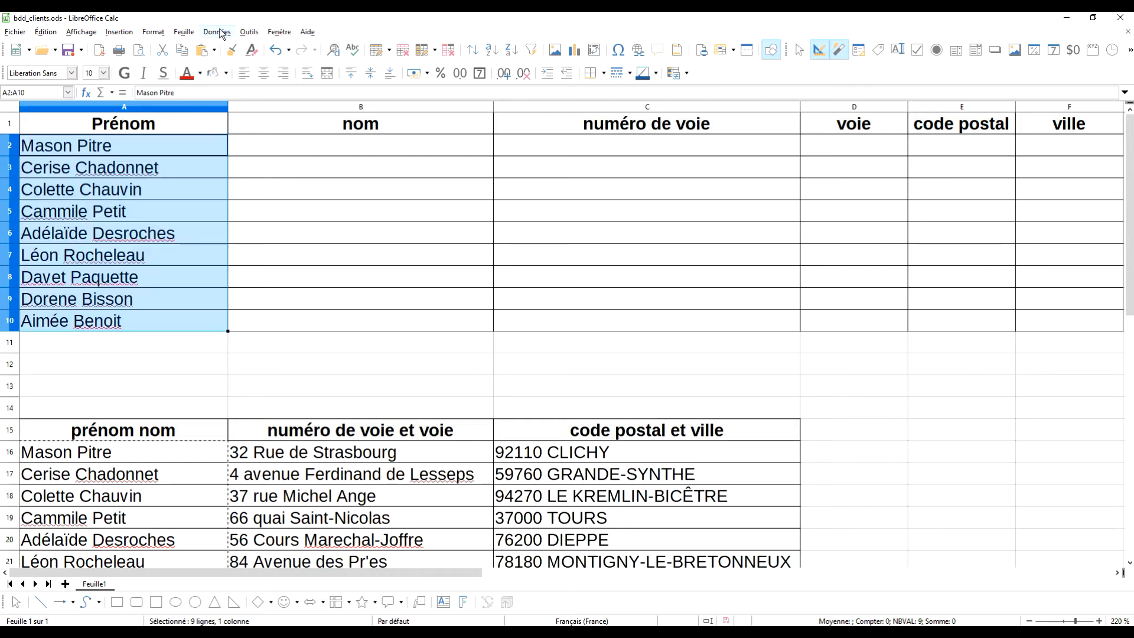
# - Split the full names in A2:A10 into the Prénom and nom columns with Text to Columns, using only Espace as separator
pyautogui.click(218, 33)
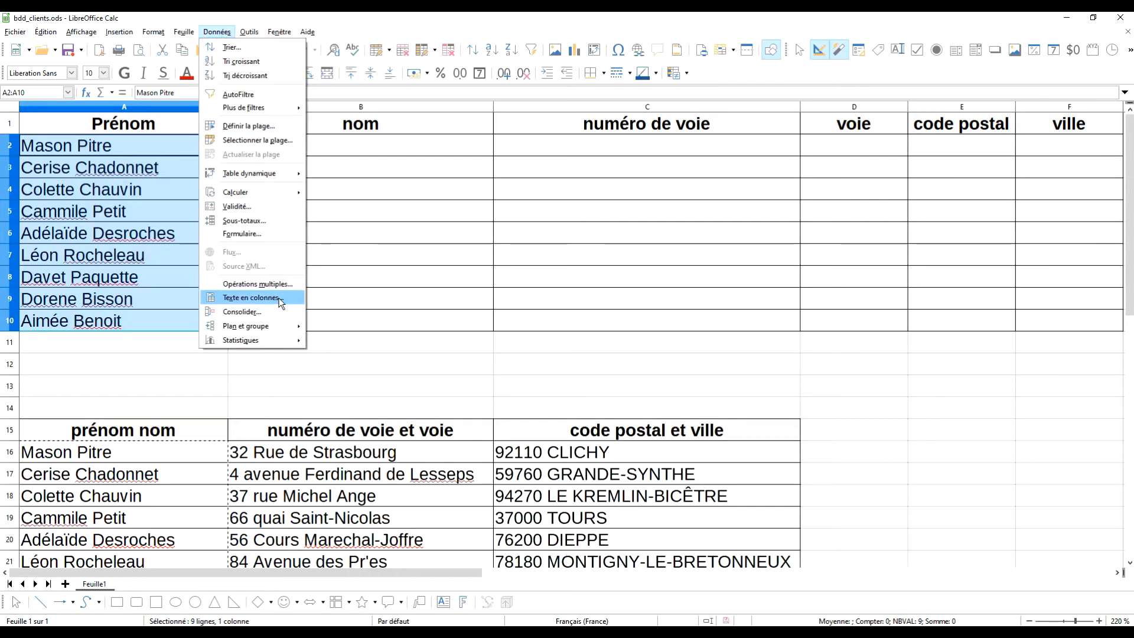
pyautogui.click(260, 298)
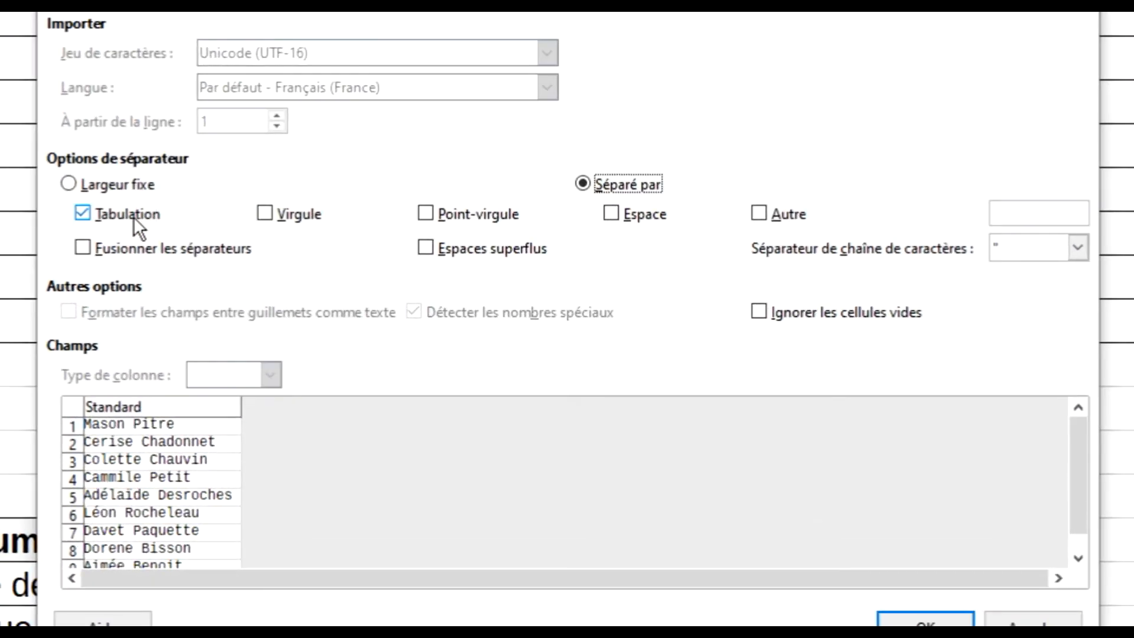
pyautogui.click(133, 218)
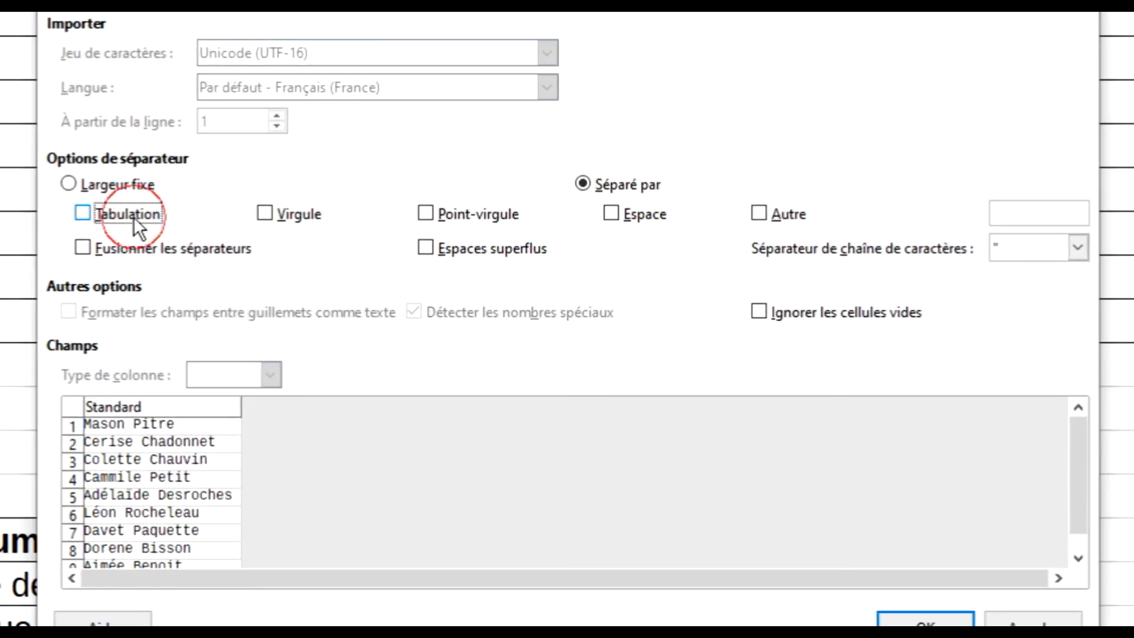
pyautogui.click(628, 219)
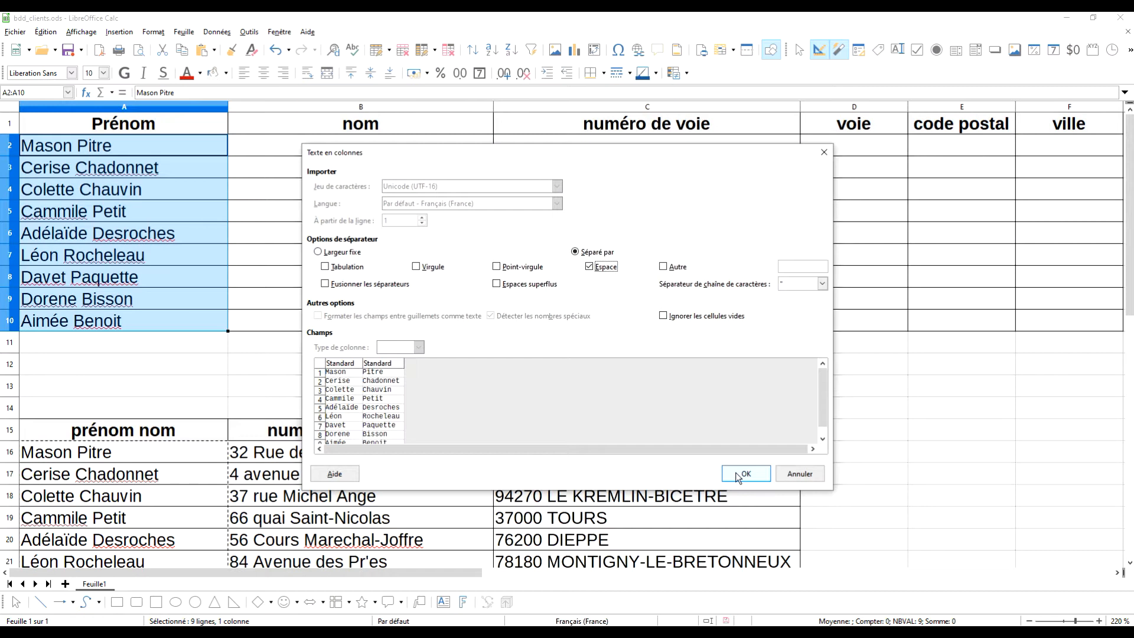
pyautogui.click(926, 620)
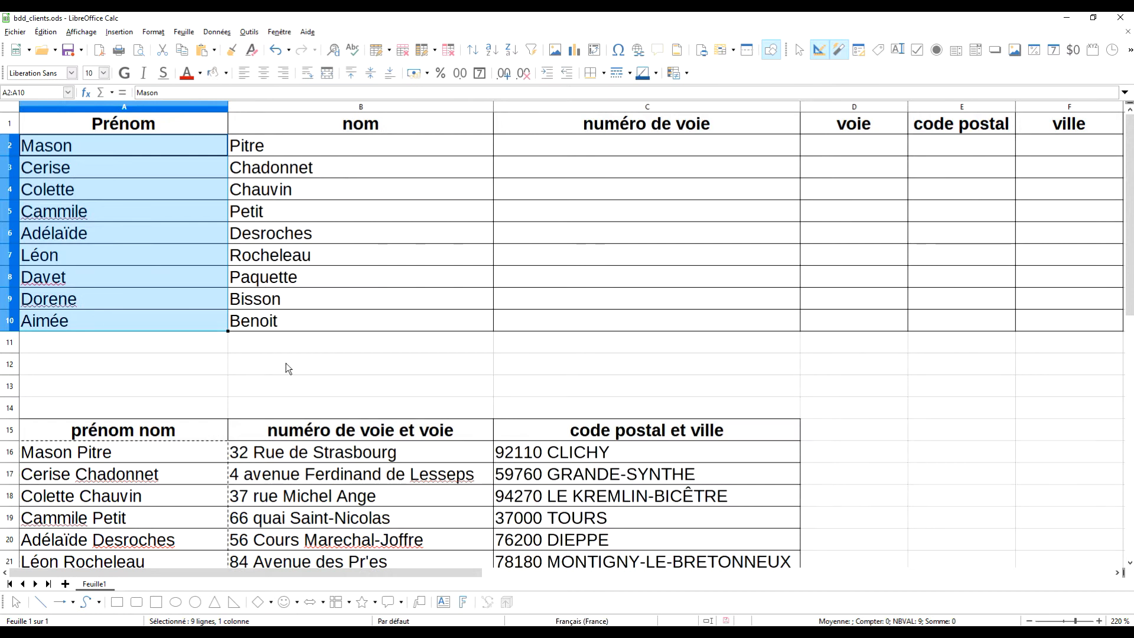
# - Start a find and replace on the addresses in B16:B24 with the search expression ^[:digit:]
pyautogui.scroll(-4, 288, 367)
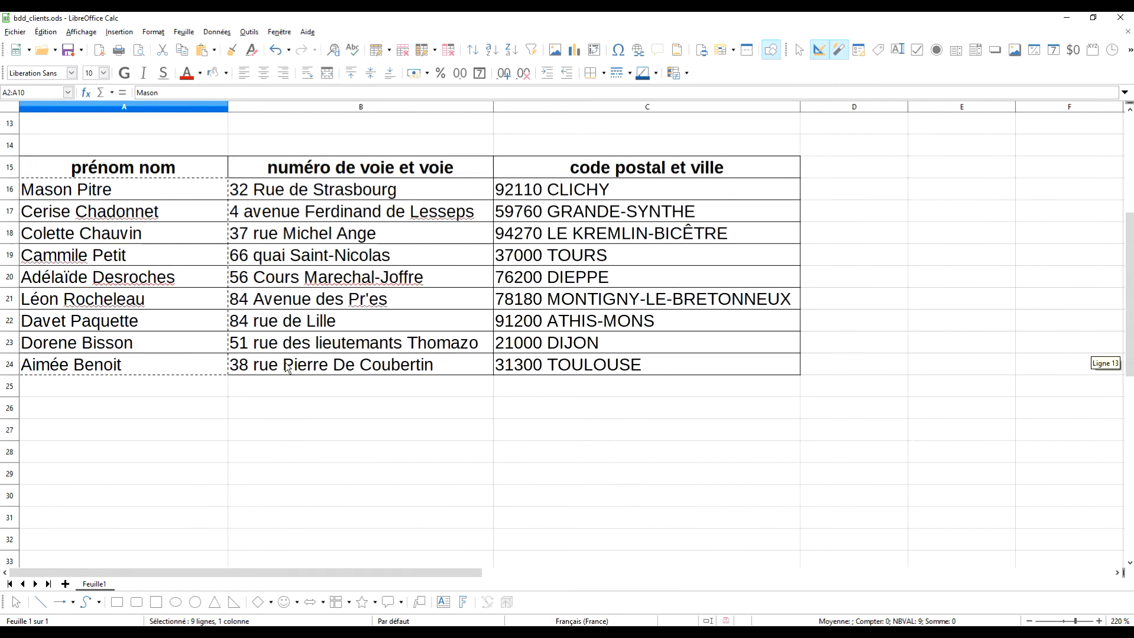
pyautogui.click(357, 191)
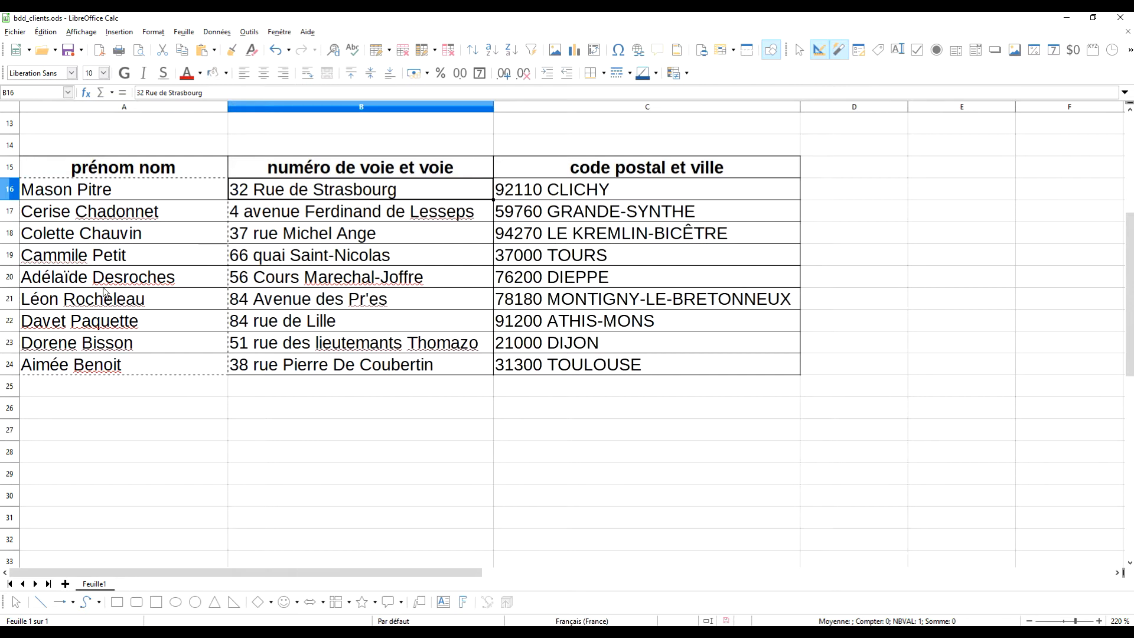
pyautogui.press('Escape')
pyautogui.keyDown('shift'); pyautogui.click(364, 366); pyautogui.keyUp('shift')
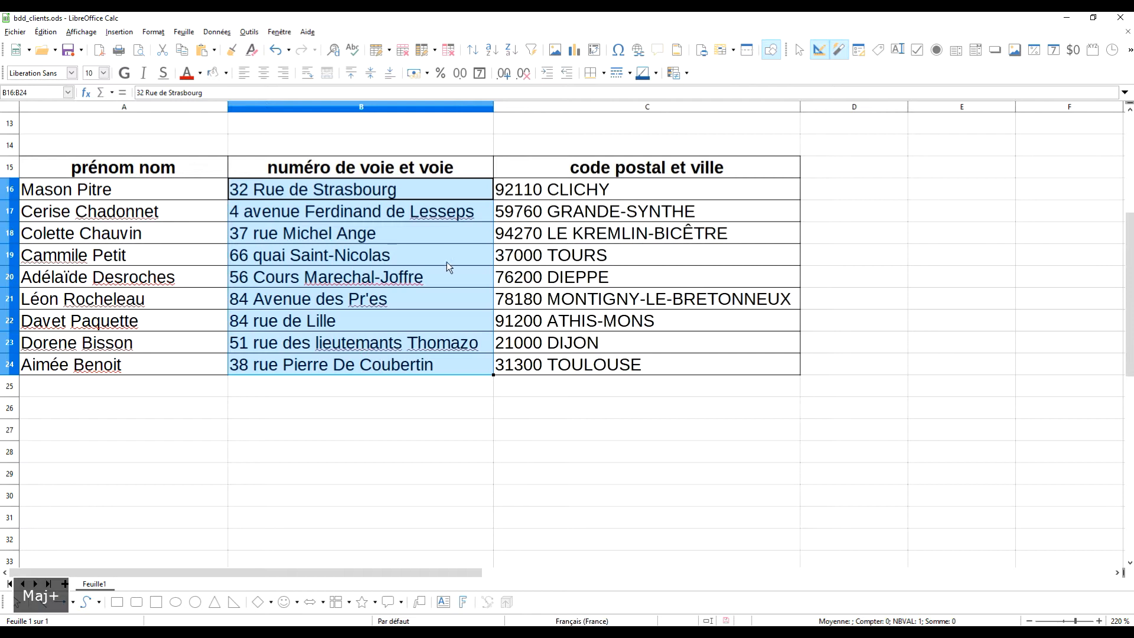
pyautogui.click(335, 52)
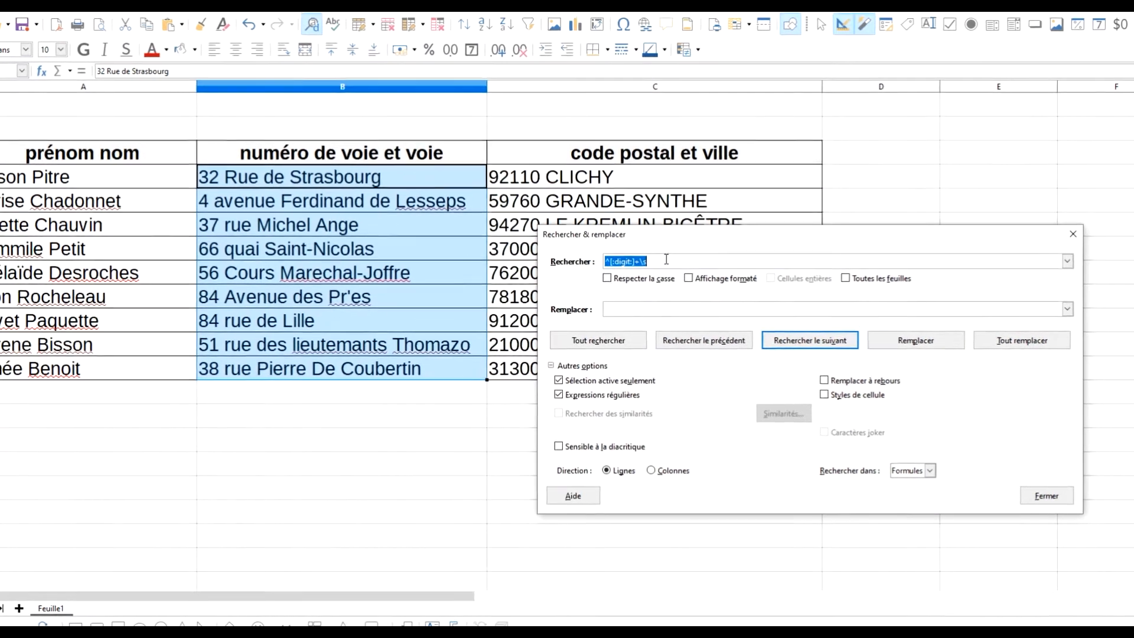
pyautogui.press('BackSpace')
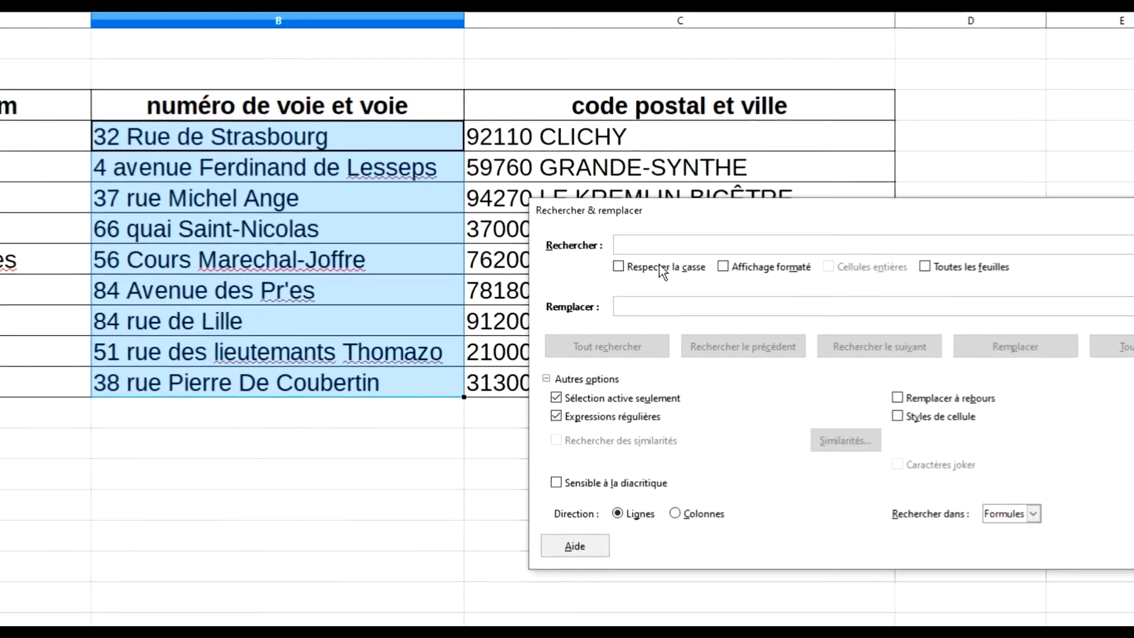
pyautogui.write('^^')
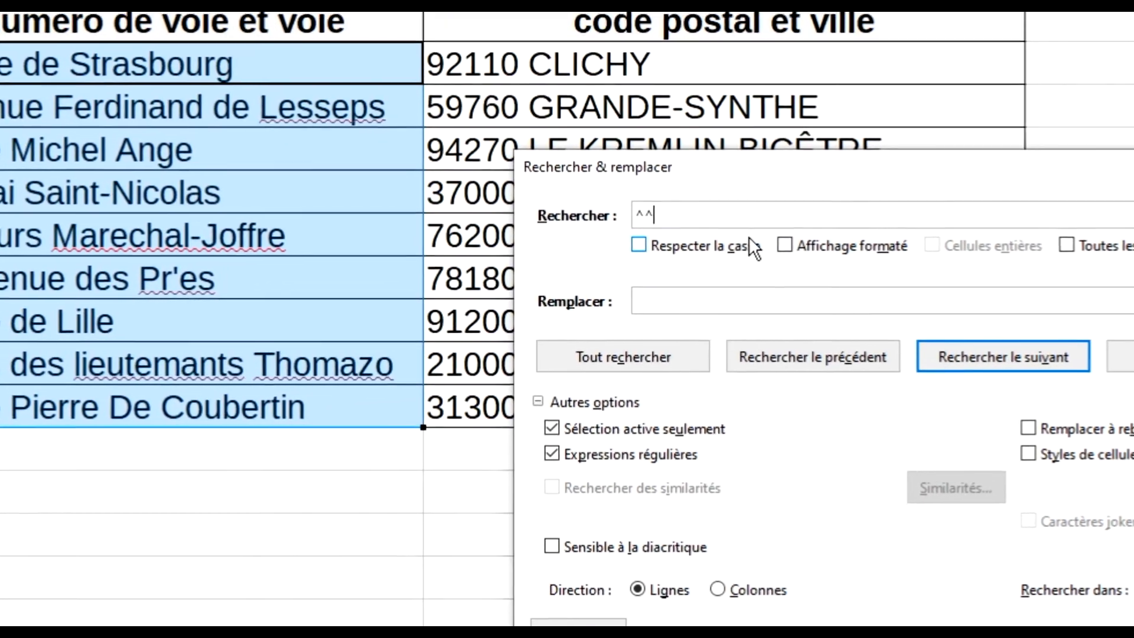
pyautogui.press('BackSpace')
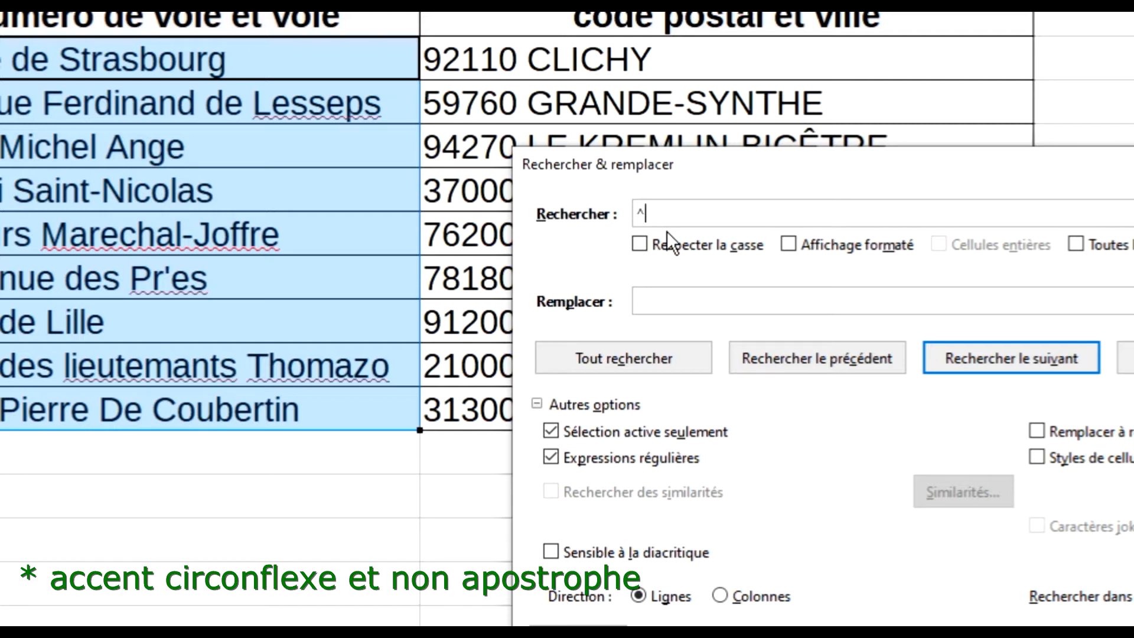
pyautogui.write('[]')
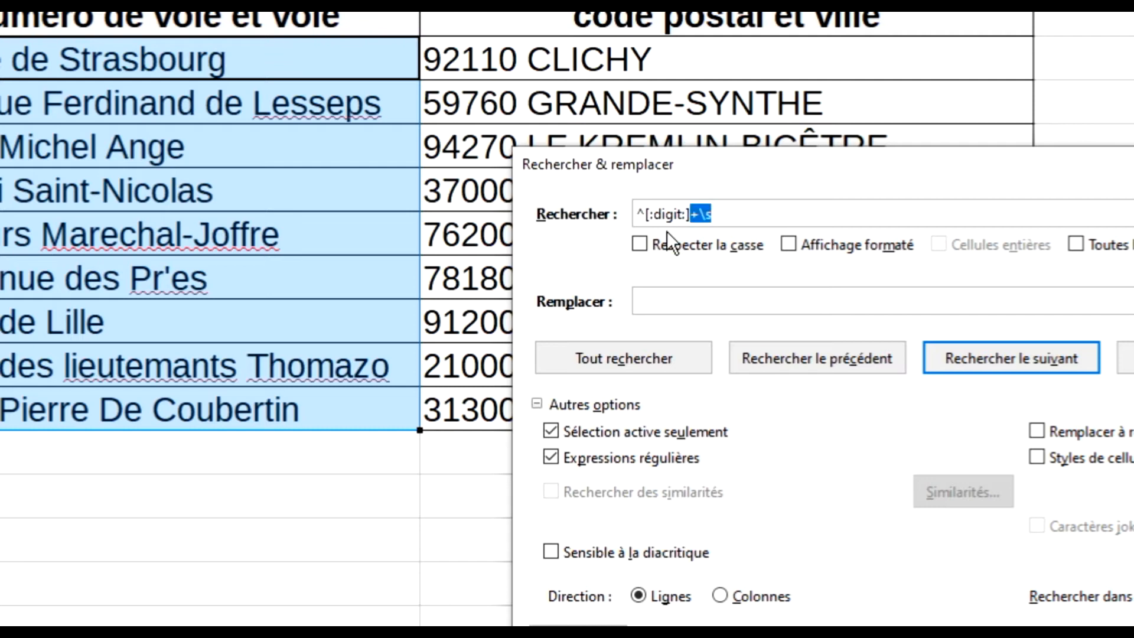
# - Complete the search expression as (^[:digit:]+)\s, grouping the leading street number before the space
pyautogui.press('BackSpace')
pyautogui.write('+')
pyautogui.press('BackSpace')
pyautogui.write('\\s')
pyautogui.press('Left')
pyautogui.press('Left')
pyautogui.write(')')
pyautogui.click(638, 215)
pyautogui.write('(')
# - Replace all matches in B16:B24 with $1\t and close the find and replace dialog
pyautogui.click(655, 307)
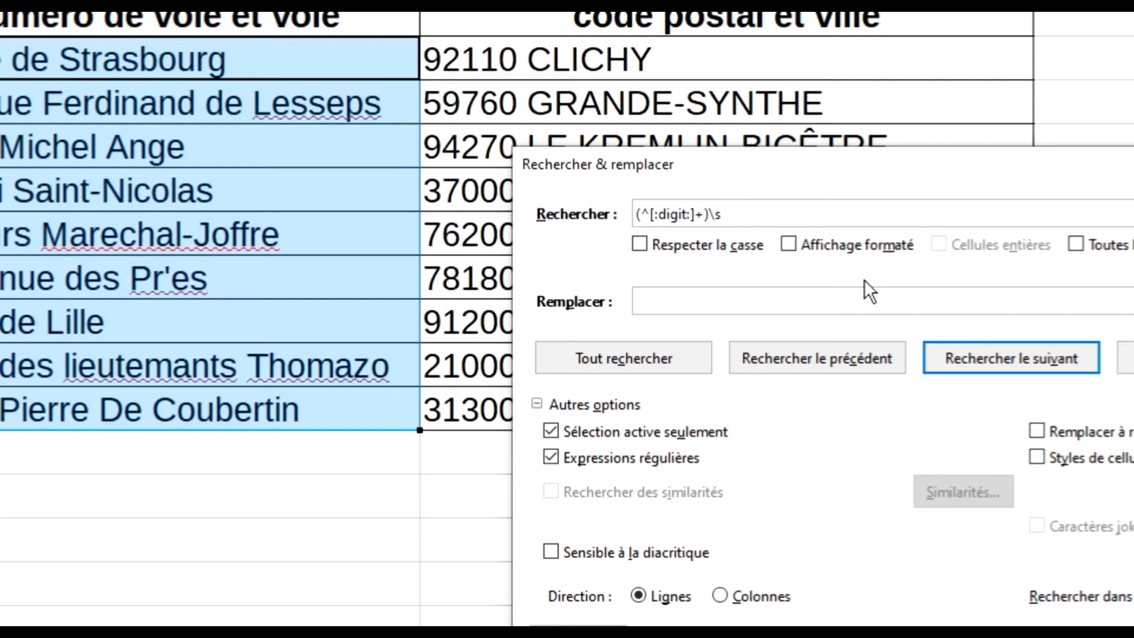
pyautogui.write('$1\\t')
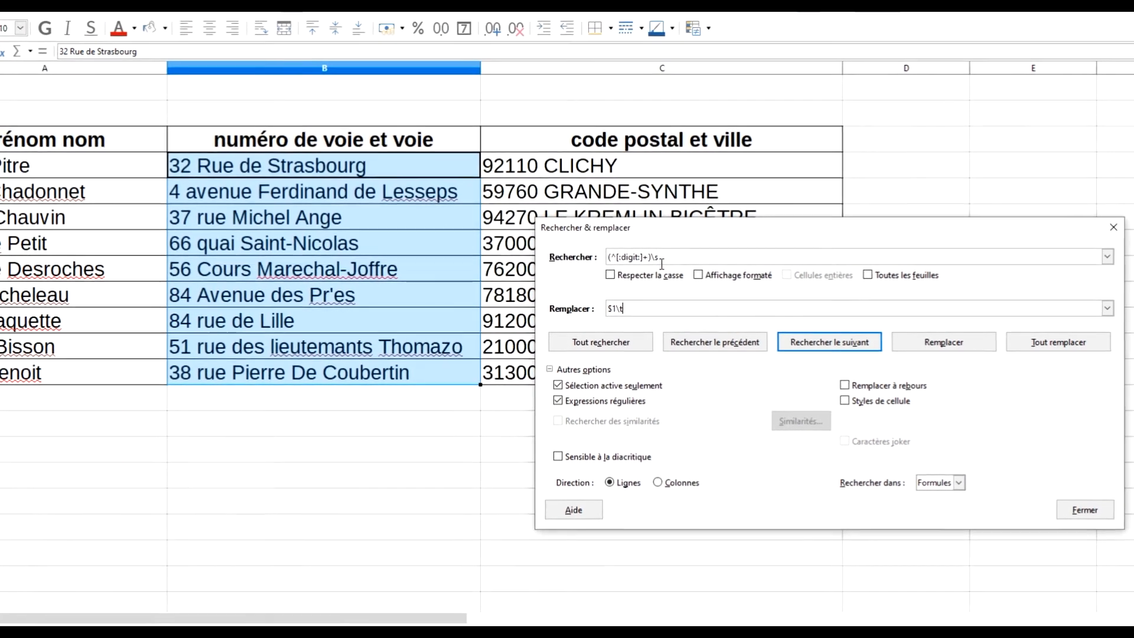
pyautogui.click(1038, 345)
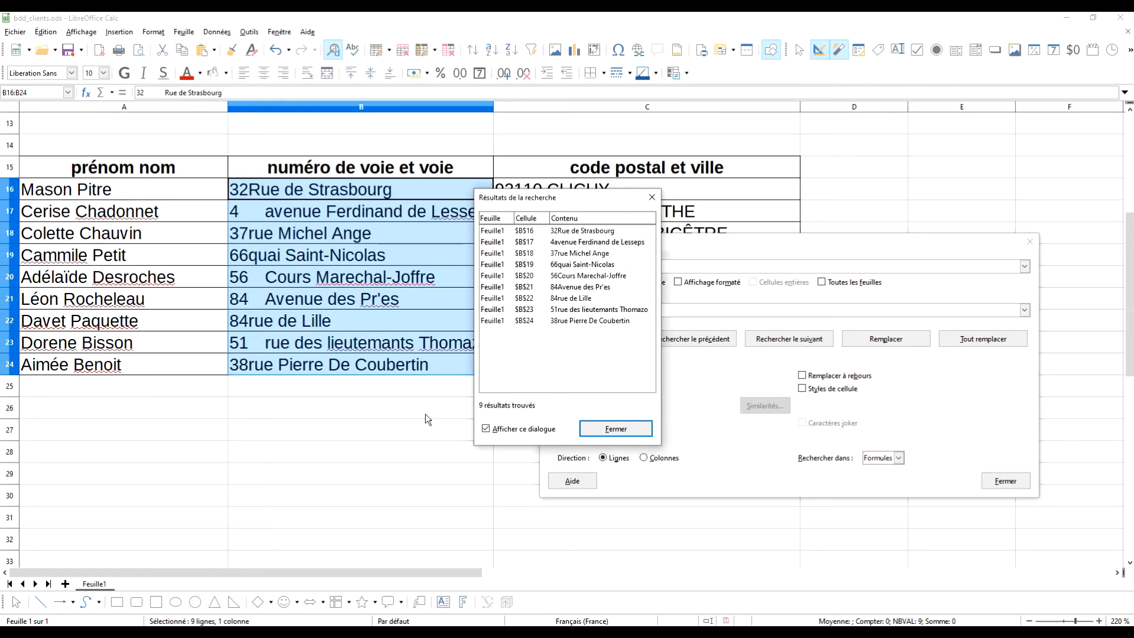
pyautogui.click(608, 427)
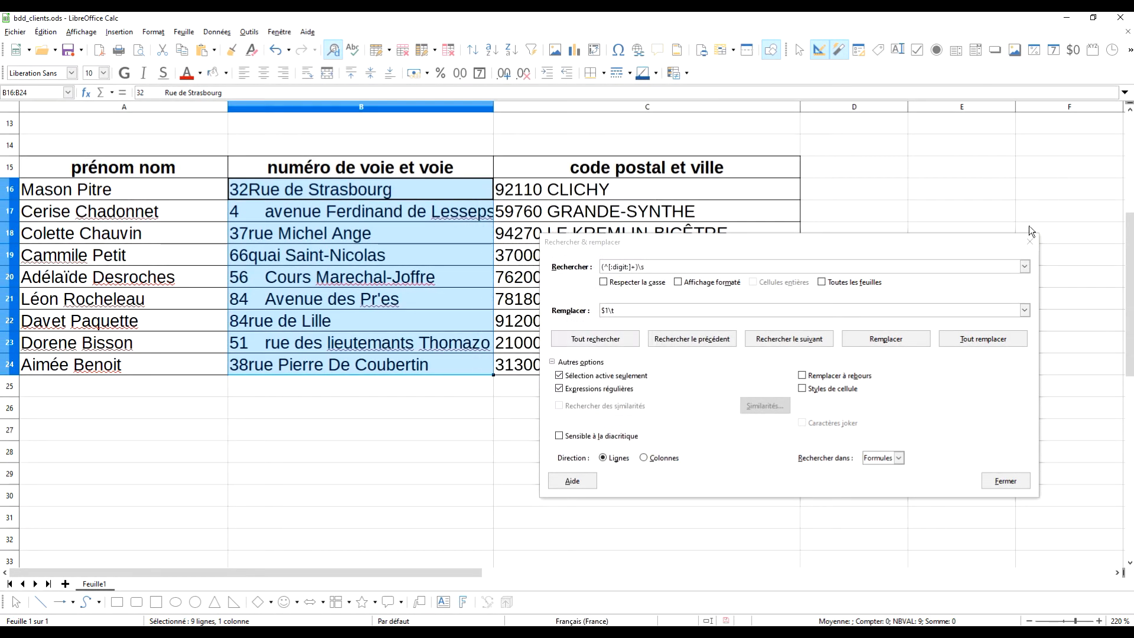
pyautogui.click(1030, 241)
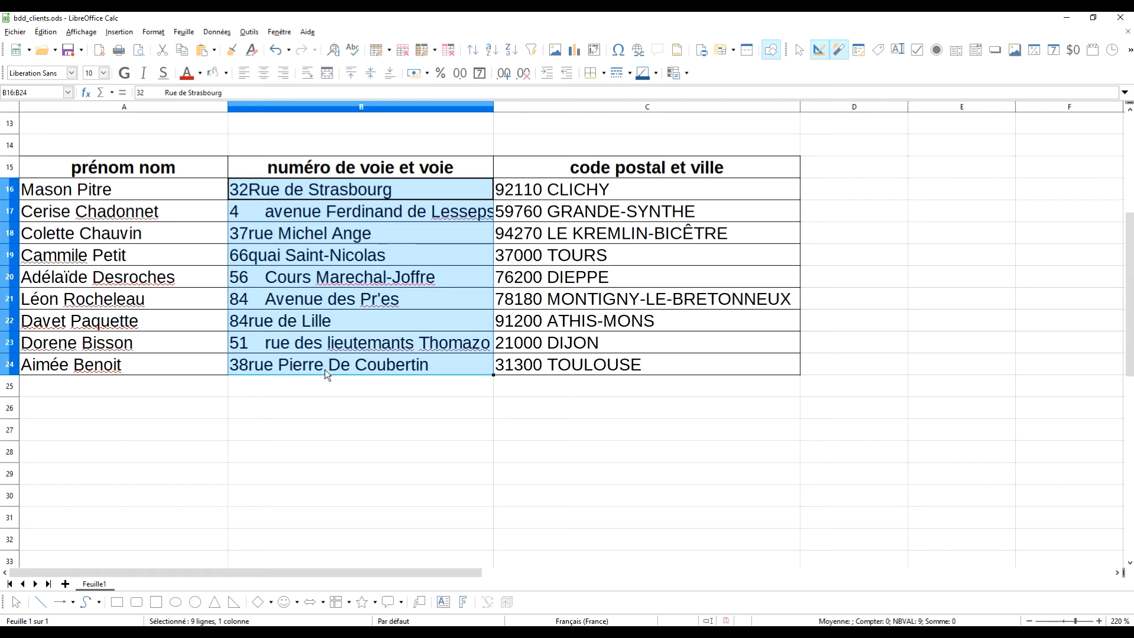
# - Copy the tab-separated addresses in B16:B24 into the numéro de voie column, starting at C2
pyautogui.hotkey('ctrl', 'c')
pyautogui.scroll(1, 330, 260)
pyautogui.scroll(3, 327, 271)
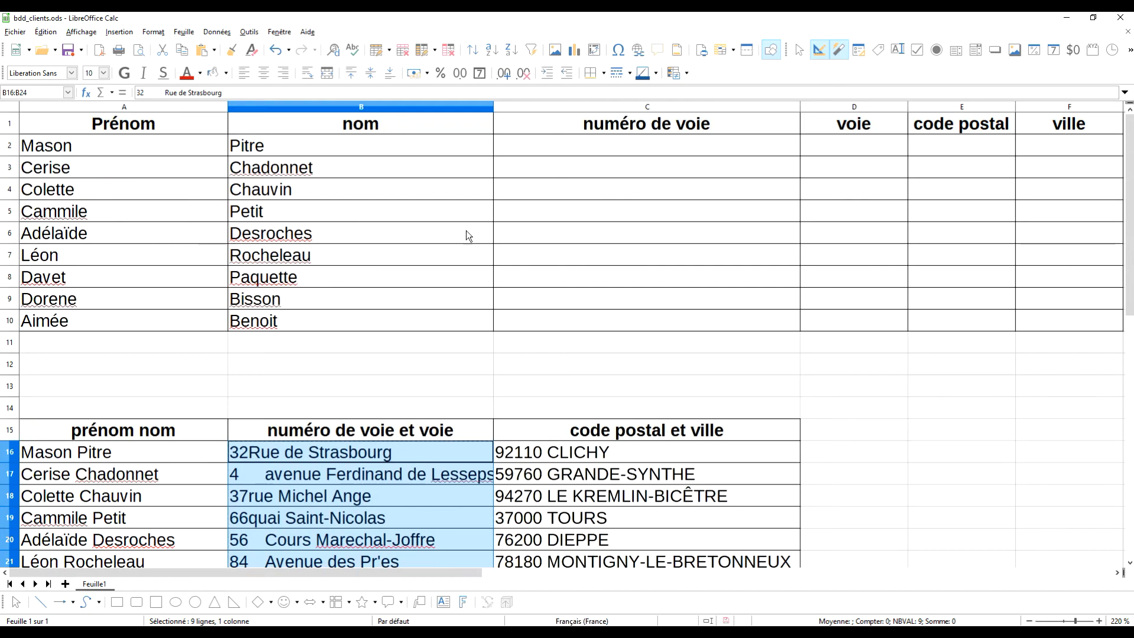
pyautogui.click(612, 147)
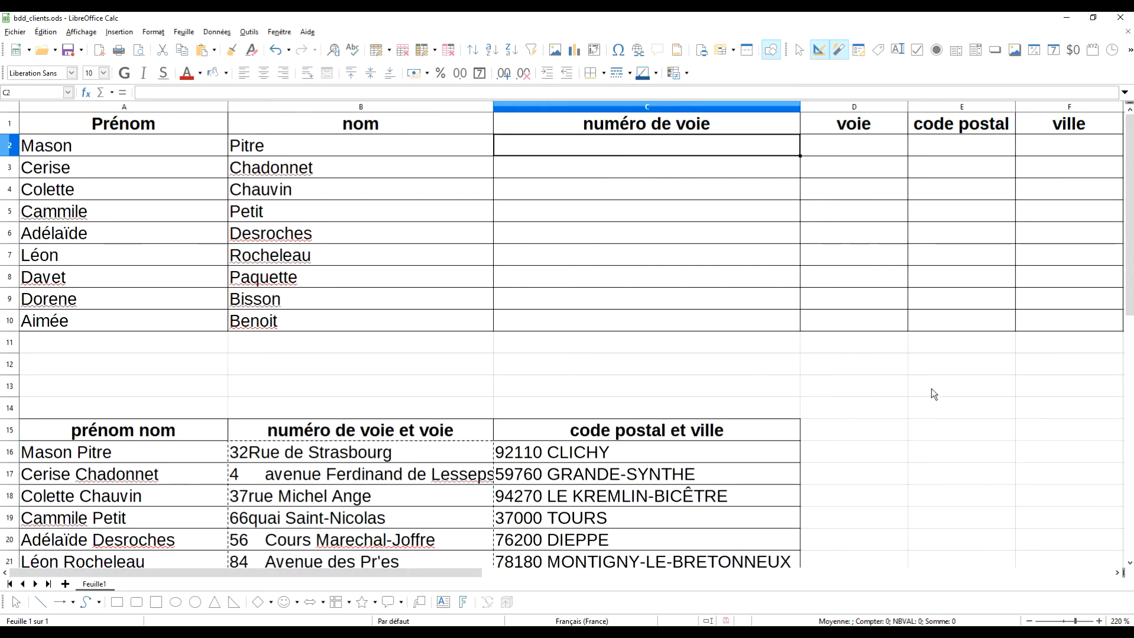
pyautogui.hotkey('ctrl', 'v')
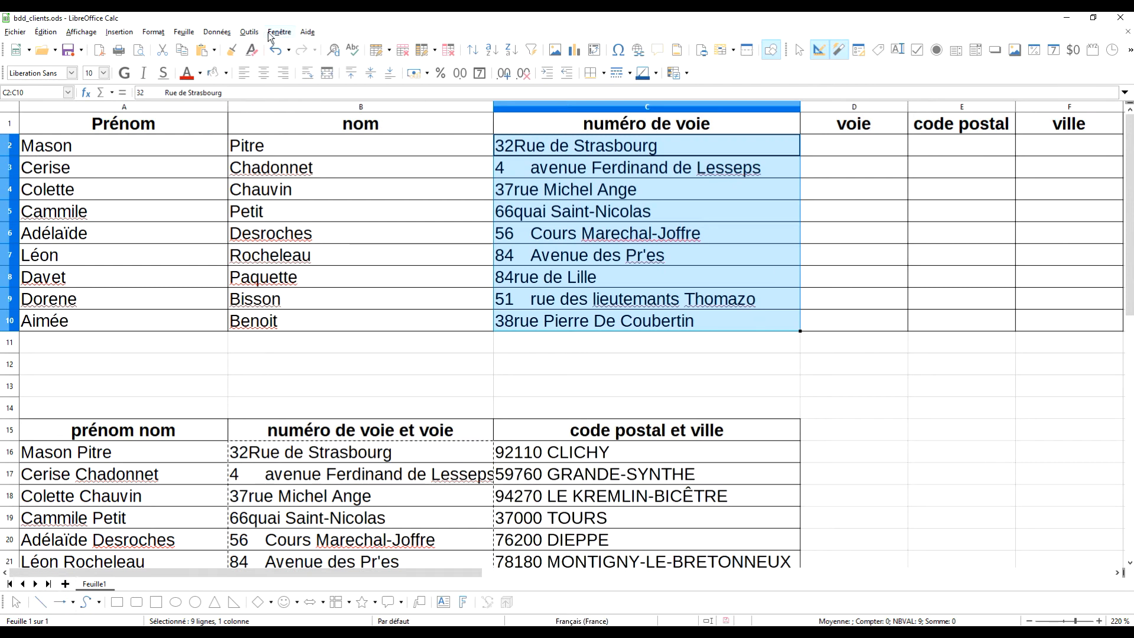
# - Split the addresses in C2:C10 into numéro de voie and voie with Text to Columns, using Tabulation instead of Espace as separator
pyautogui.click(221, 34)
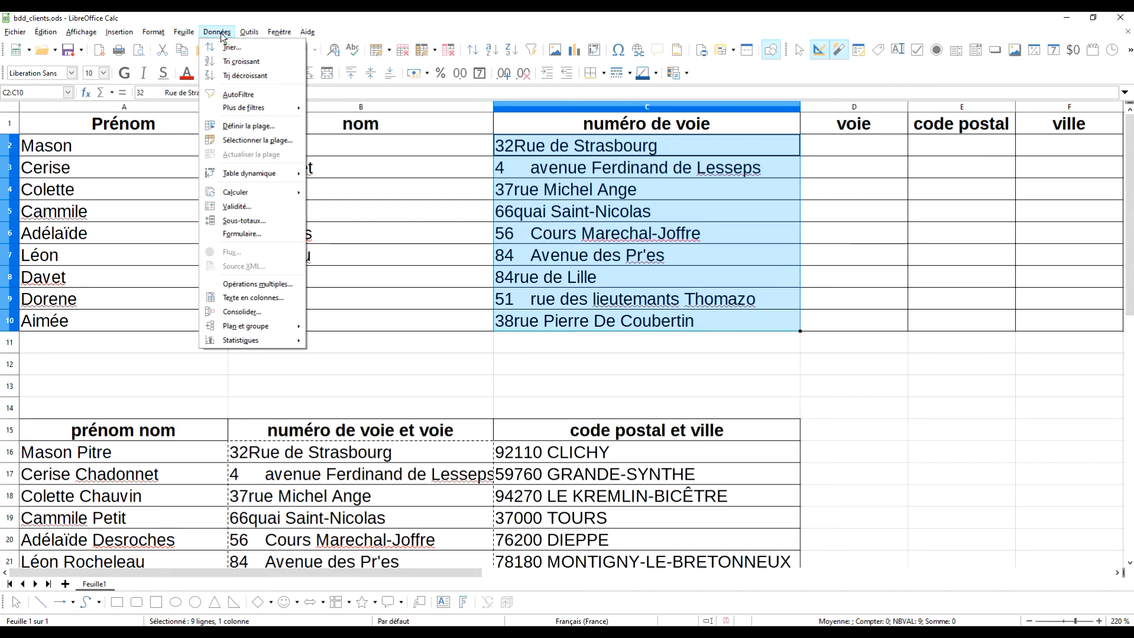
pyautogui.click(253, 298)
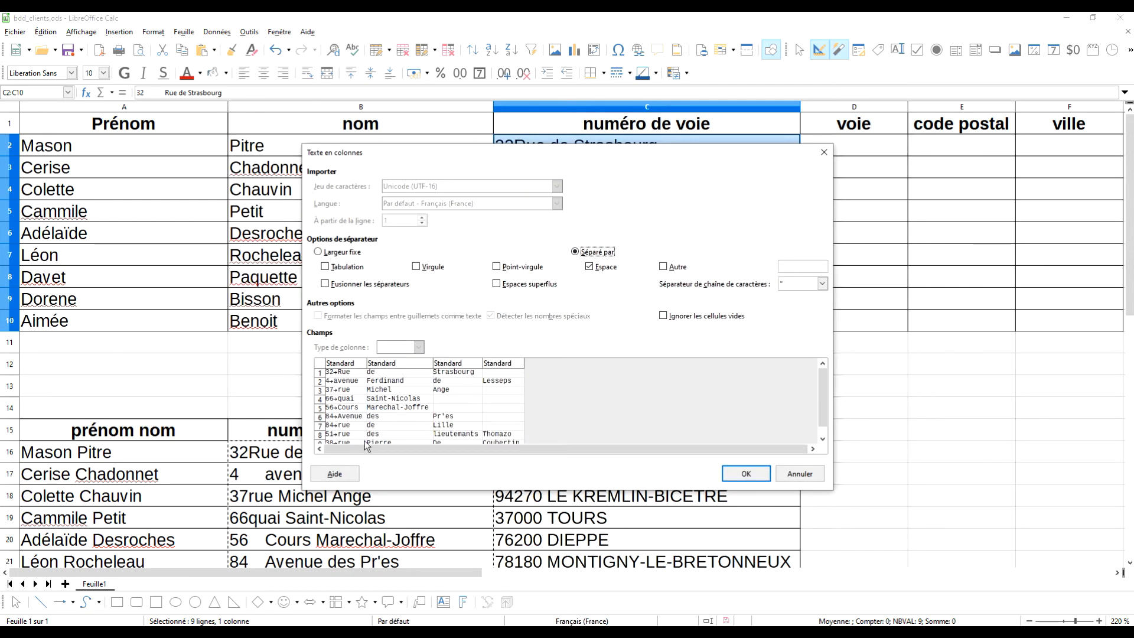
pyautogui.click(600, 269)
pyautogui.click(338, 270)
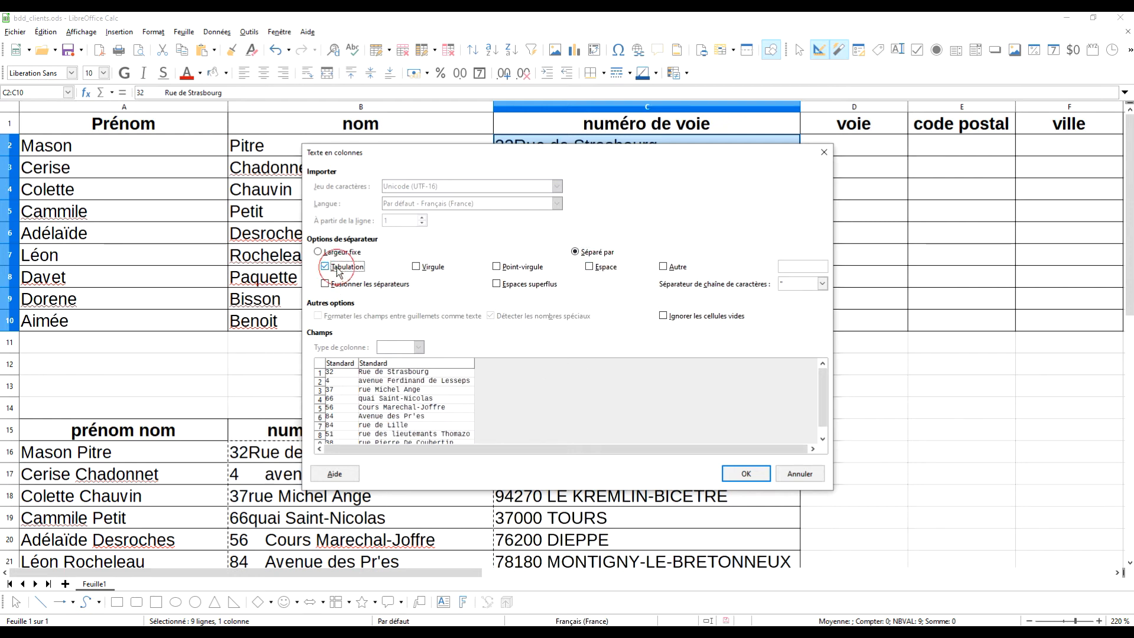
pyautogui.click(746, 474)
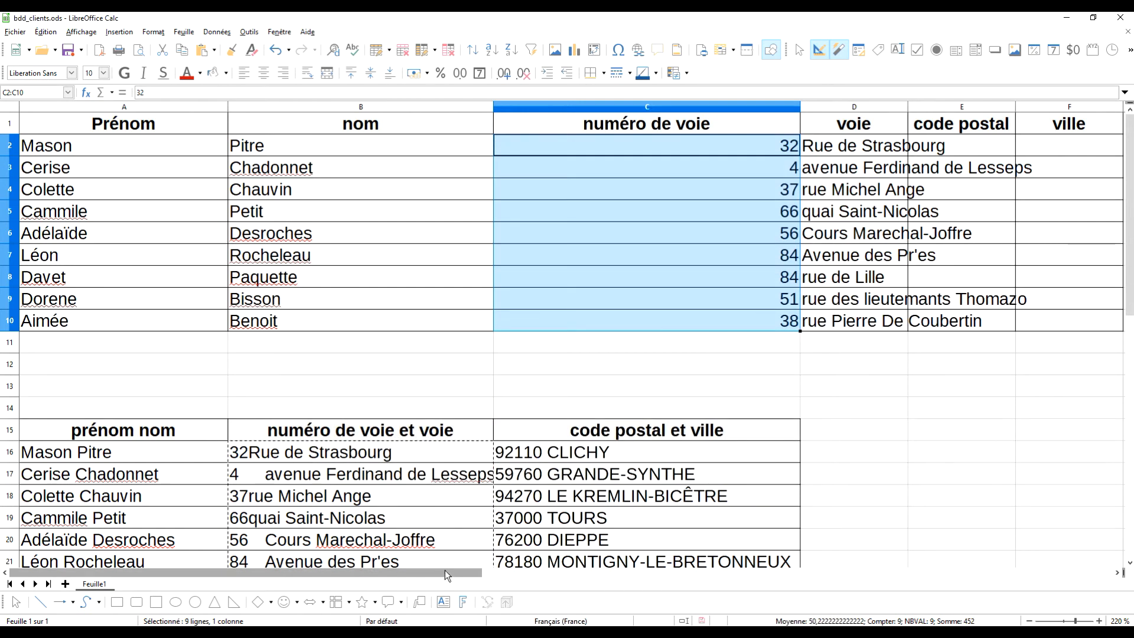
# - Narrow the numéro de voie column while keeping its heading readable, and autofit the voie column to the street names
pyautogui.moveTo(448, 571); pyautogui.dragTo(543, 574)
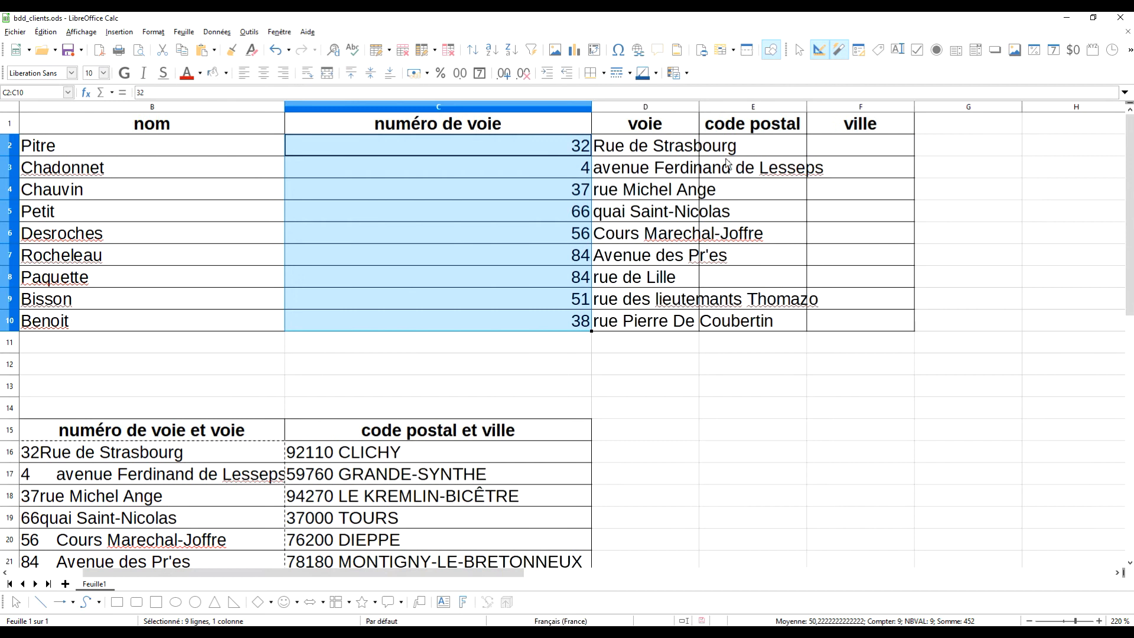
pyautogui.click(688, 108)
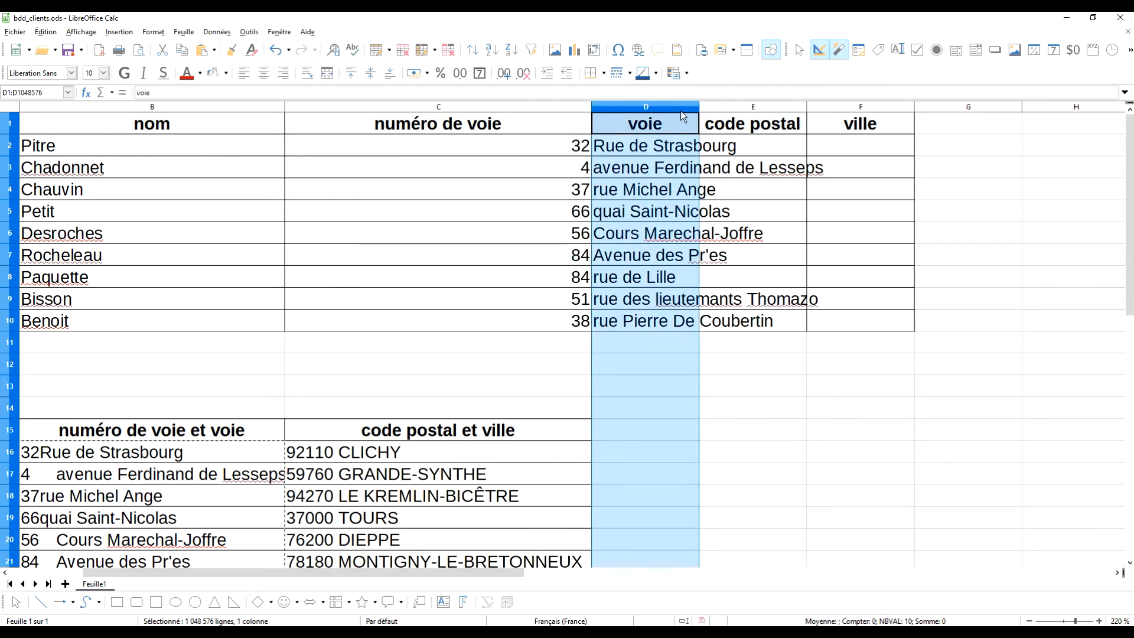
pyautogui.click(588, 110)
pyautogui.moveTo(591, 110); pyautogui.dragTo(367, 107)
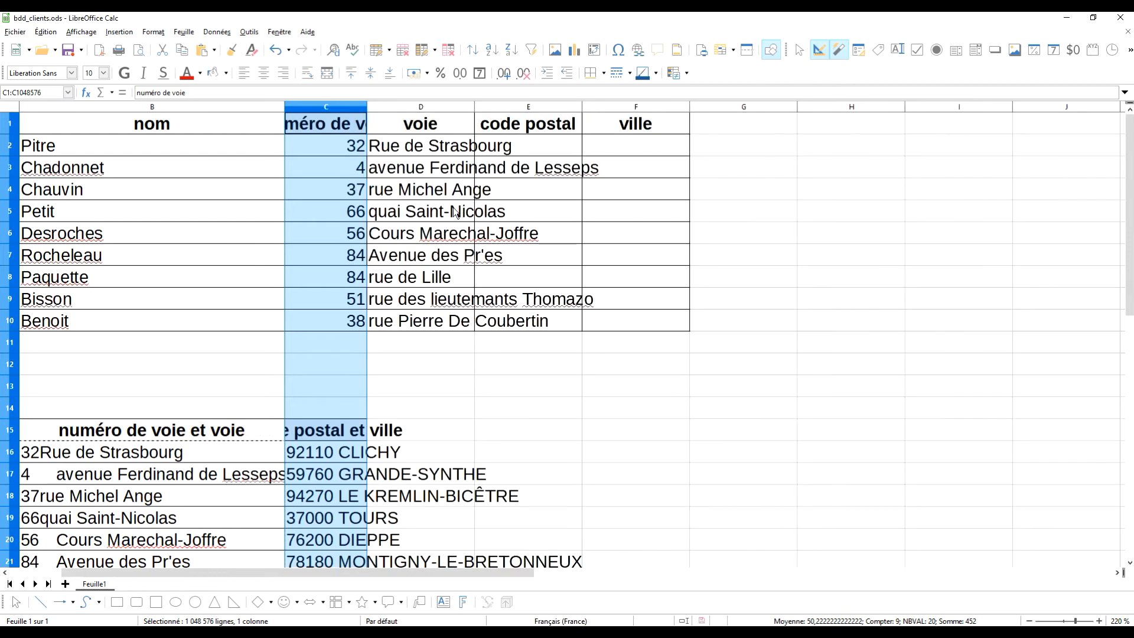
pyautogui.click(477, 110)
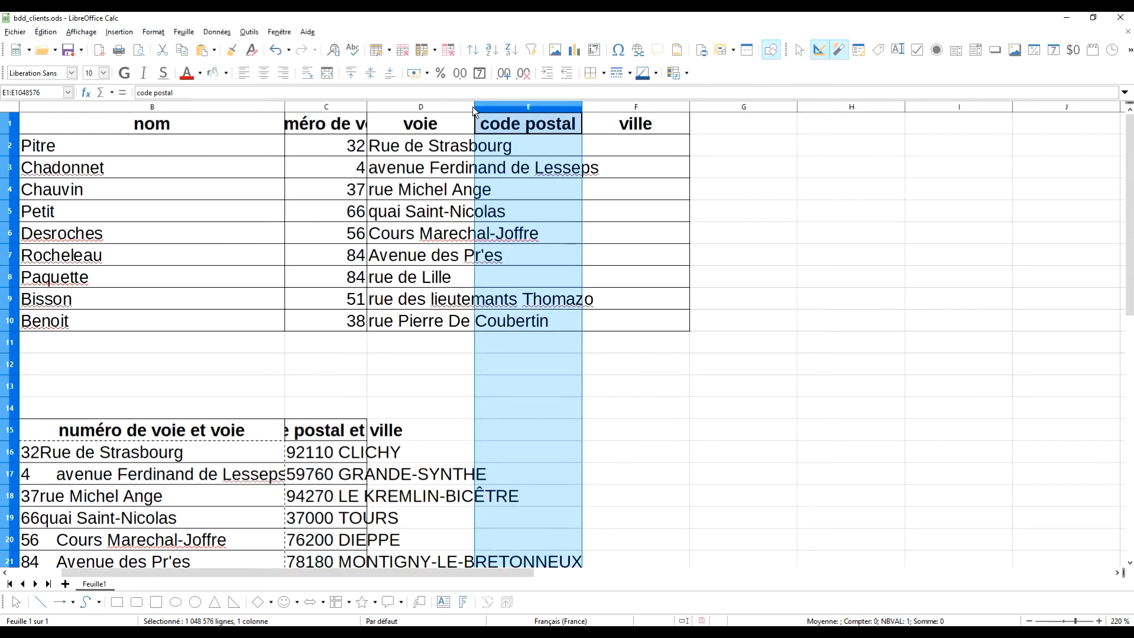
pyautogui.click(458, 110)
pyautogui.moveTo(473, 107); pyautogui.dragTo(473, 106)
pyautogui.doubleClick(474, 106)
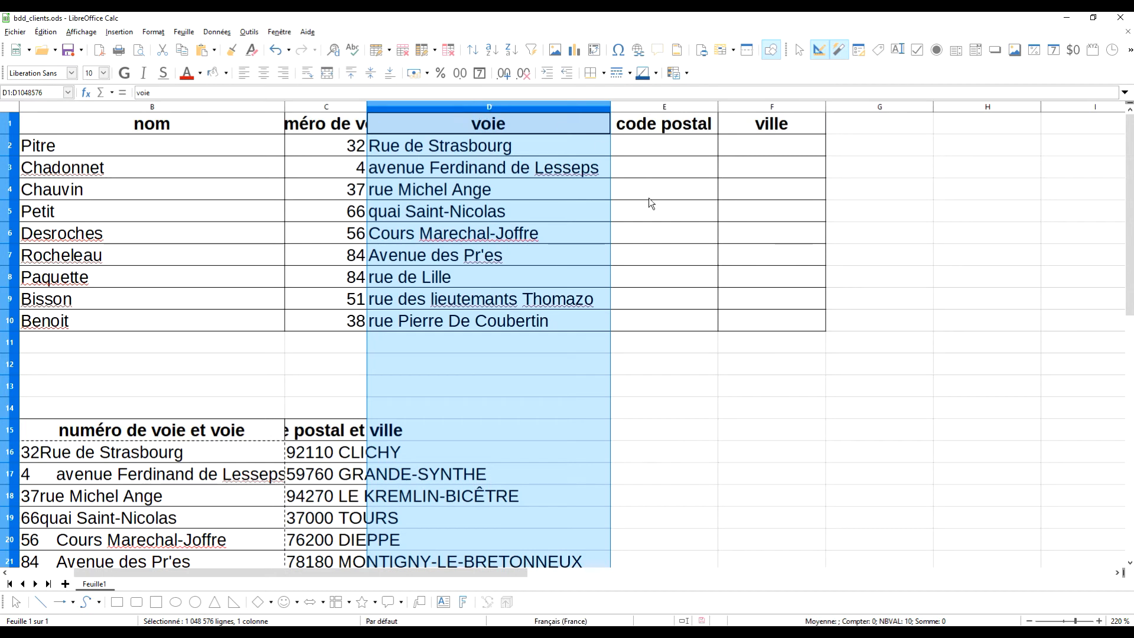
pyautogui.click(644, 195)
pyautogui.click(678, 147)
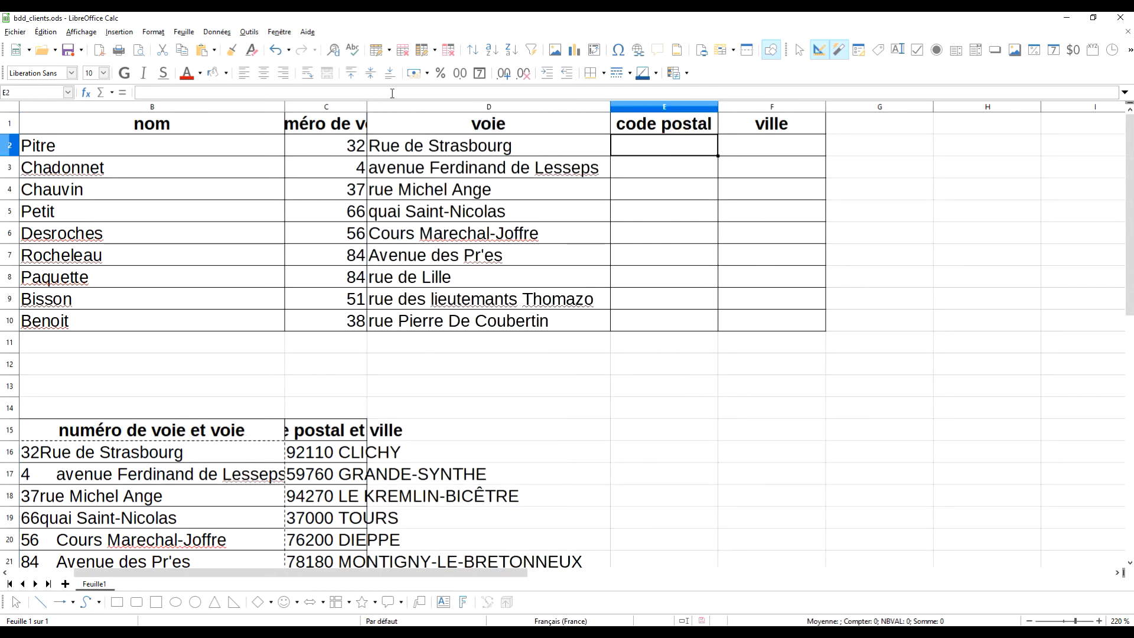
pyautogui.moveTo(366, 107); pyautogui.dragTo(476, 101)
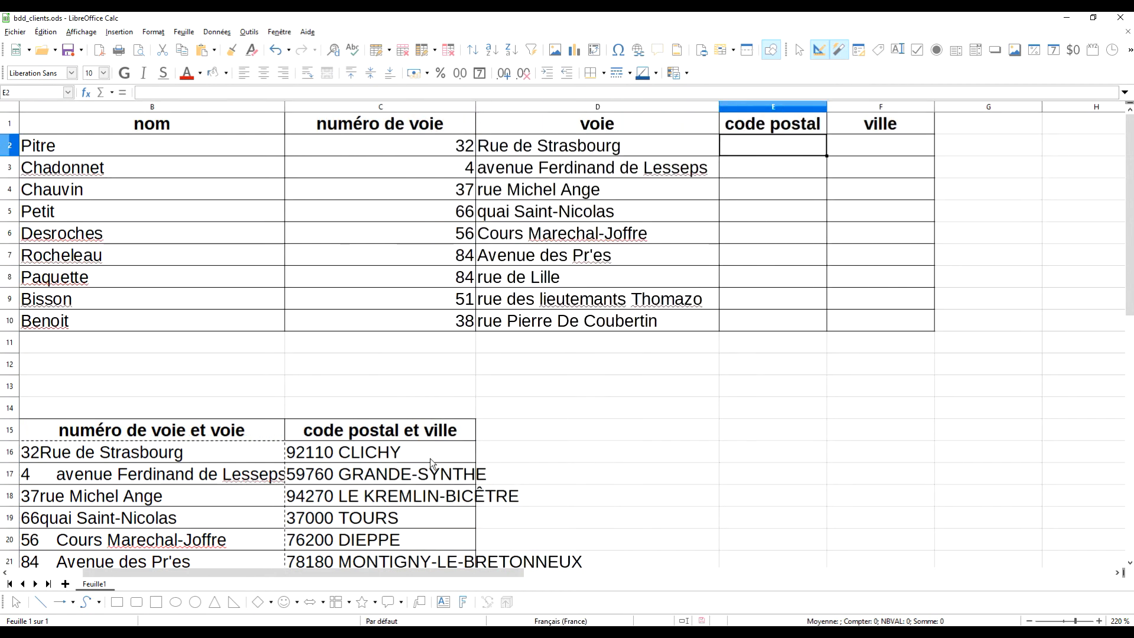
# - Copy the postal codes and cities in C16:C24 into the code postal column, starting at E2
pyautogui.scroll(-3, 387, 258)
pyautogui.click(387, 255)
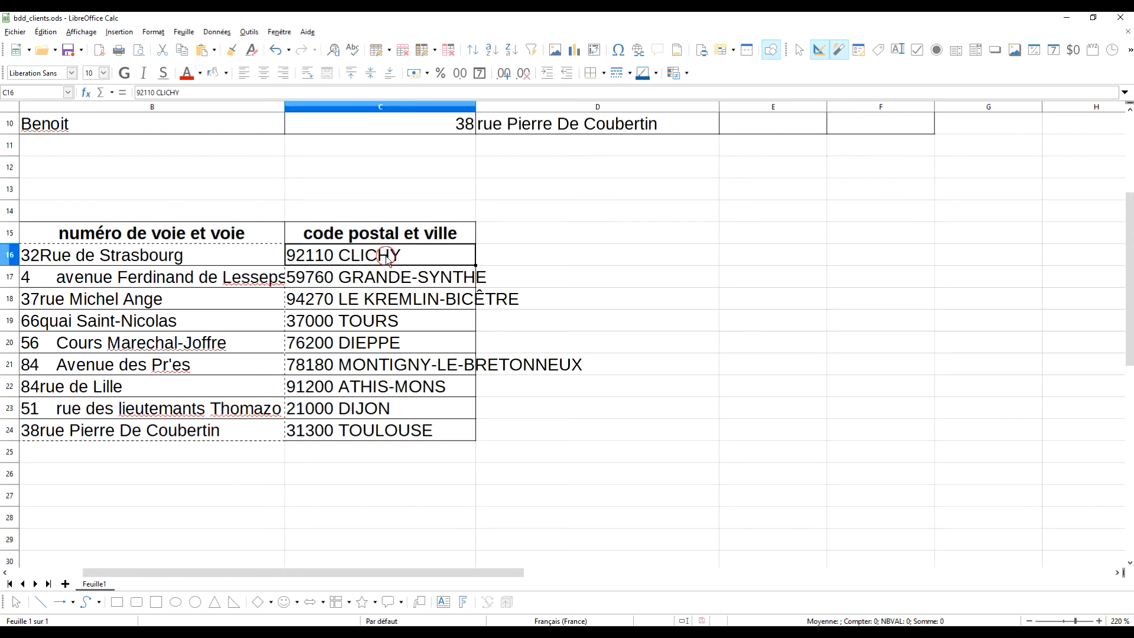
pyautogui.keyDown('shift'); pyautogui.click(398, 433); pyautogui.keyUp('shift')
pyautogui.hotkey('ctrl', 'c')
pyautogui.scroll(3, 826, 248)
pyautogui.click(772, 144)
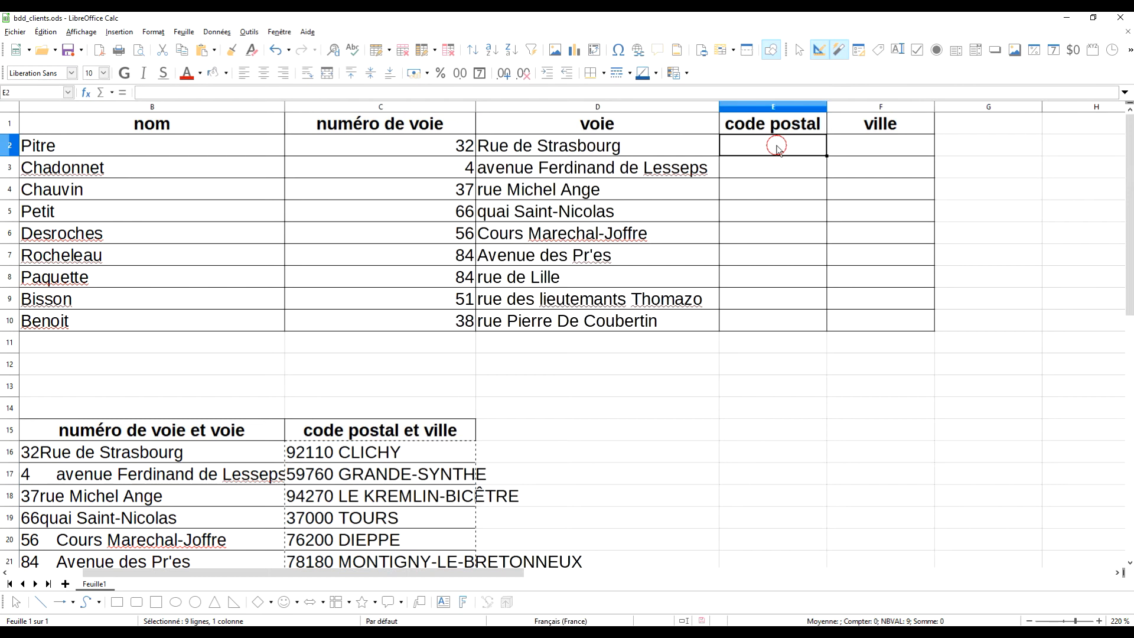
pyautogui.hotkey('ctrl', 'v')
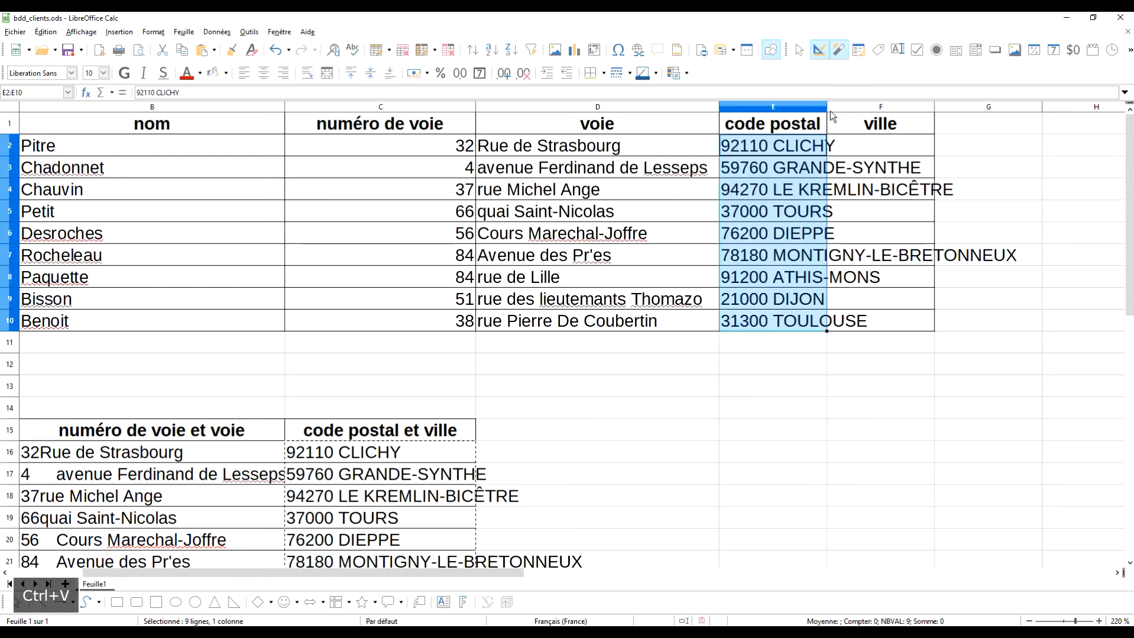
# - Split E2:E10 into code postal and ville with Text to Columns, using Largeur fixe with the break at position 5
pyautogui.click(797, 187)
pyautogui.moveTo(773, 146); pyautogui.dragTo(779, 331)
pyautogui.click(217, 33)
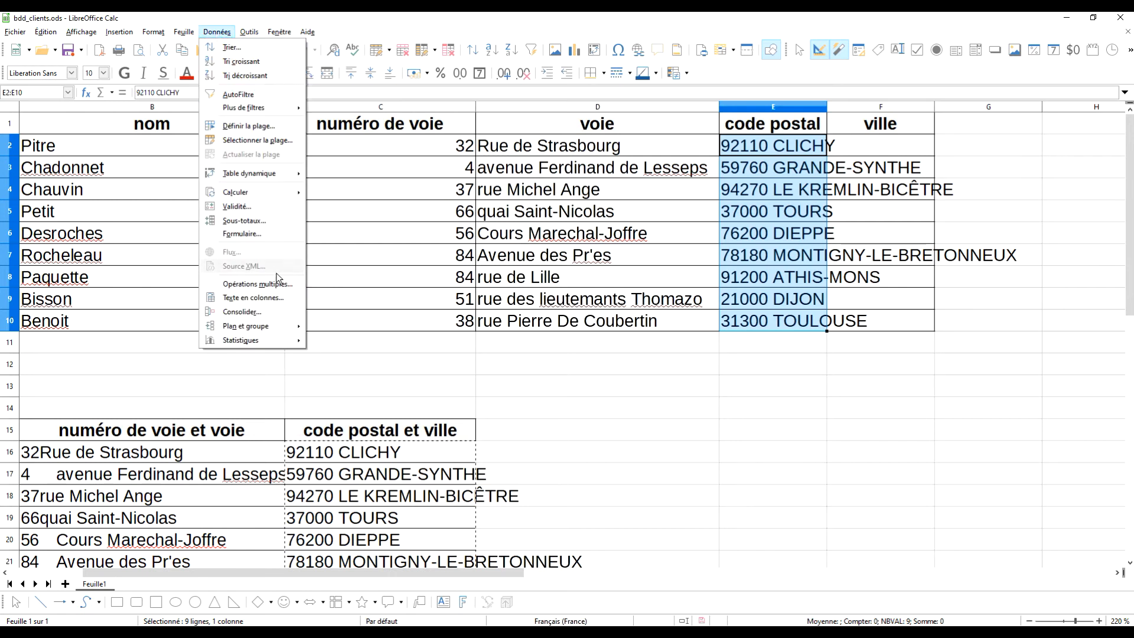
pyautogui.click(262, 298)
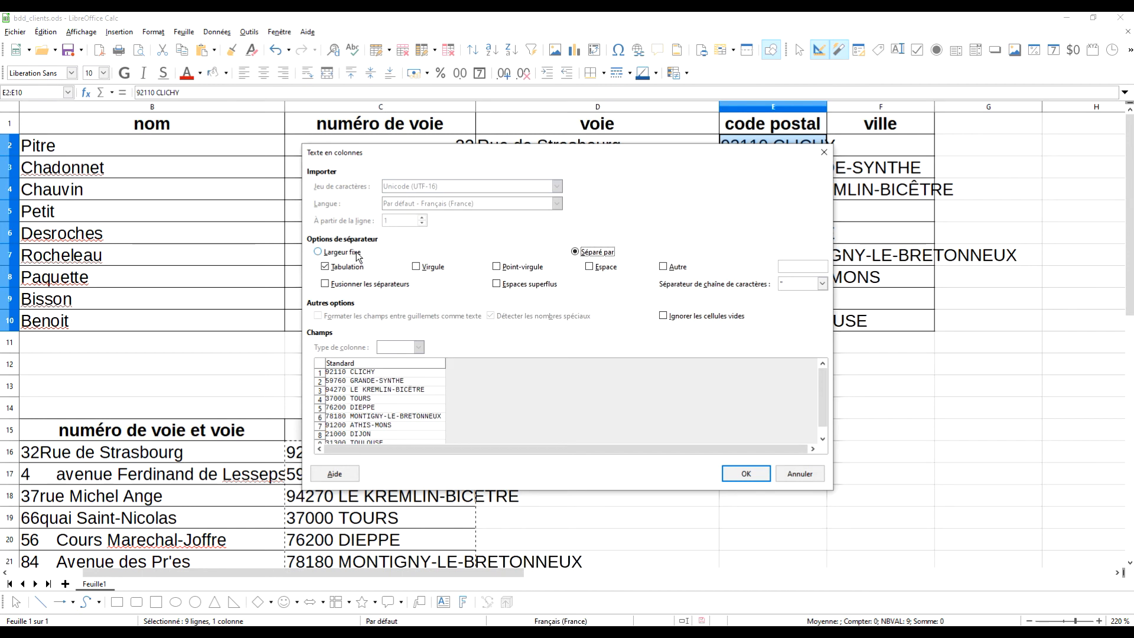
pyautogui.click(358, 255)
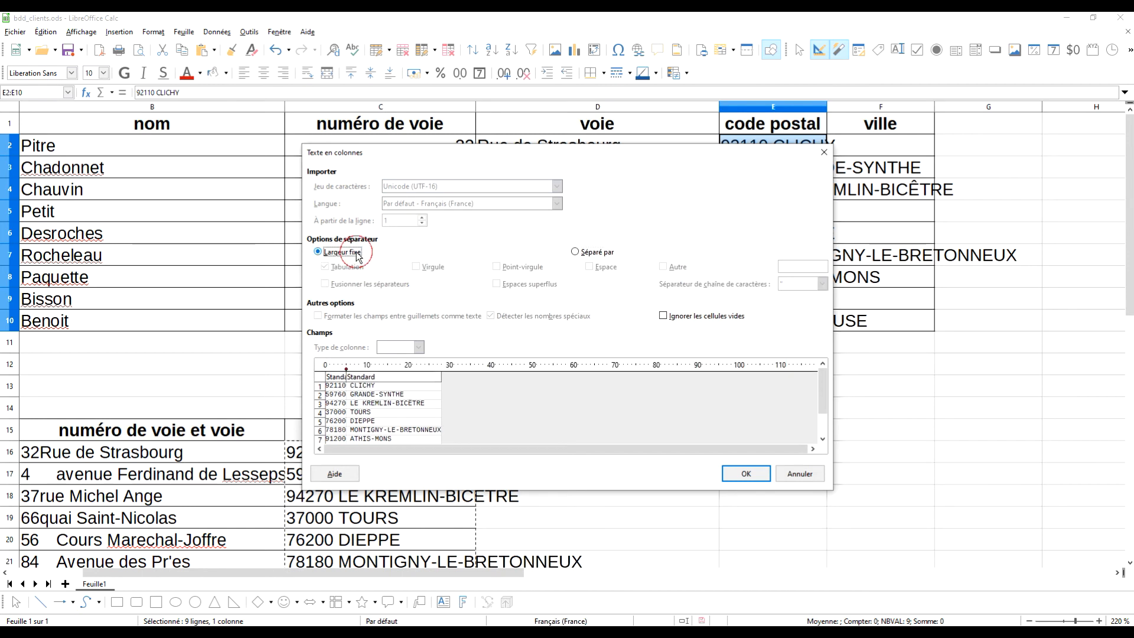
pyautogui.moveTo(347, 378)
pyautogui.mouseDown()
pyautogui.moveTo(386, 377)
pyautogui.moveTo(348, 369)
pyautogui.mouseUp()
pyautogui.click(346, 370)
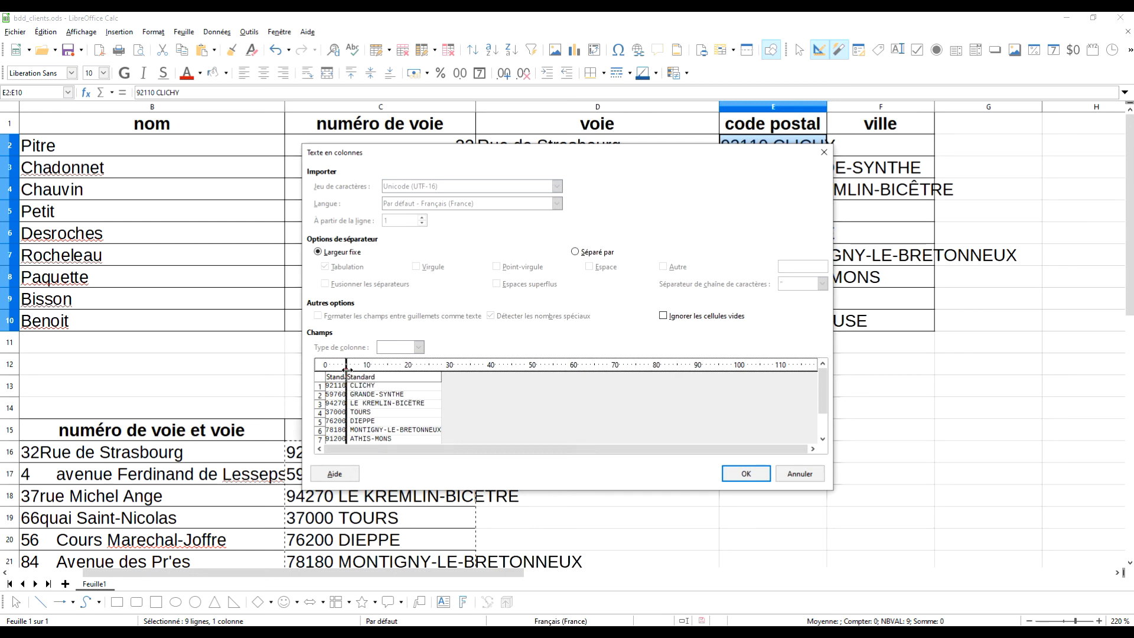
pyautogui.click(743, 474)
# - Autofit the width of the ville column to the city names
pyautogui.click(893, 367)
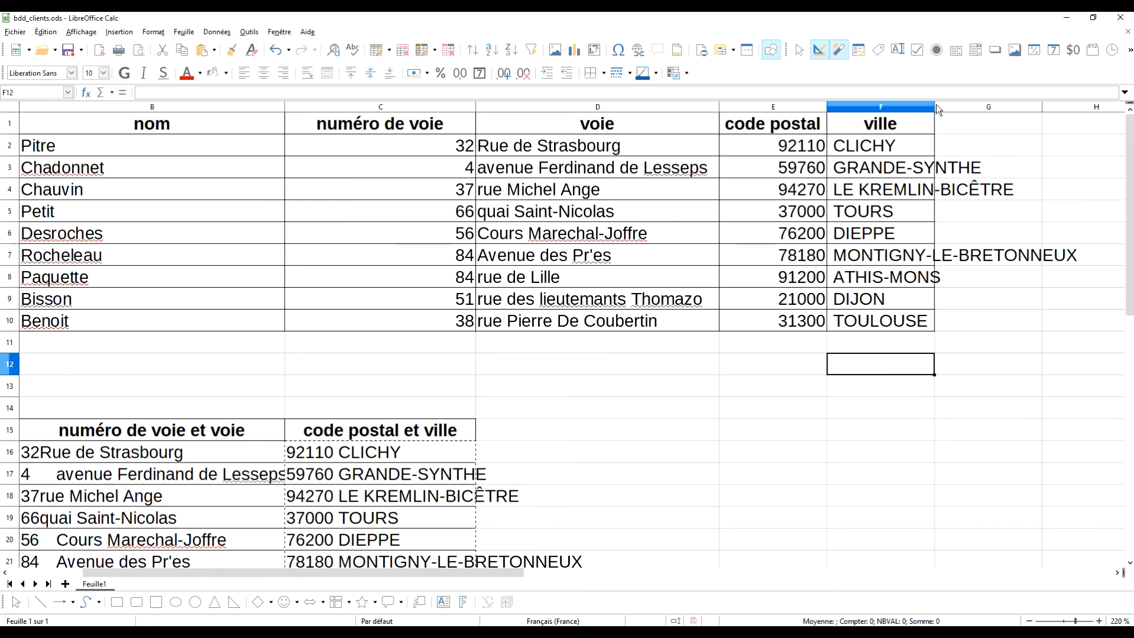
pyautogui.doubleClick(935, 106)
pyautogui.press('Down')
pyautogui.press('Down')
pyautogui.press('Down')
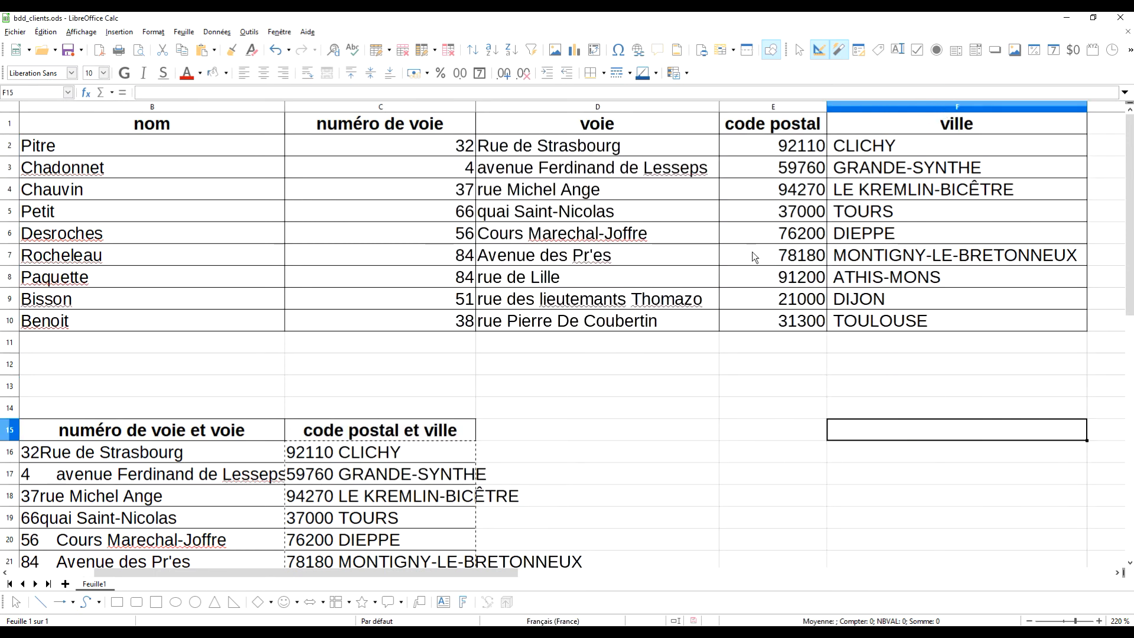
# - Cut the original combined table in A15:D24 and insert a new sheet after Feuille1
pyautogui.scroll(-2, 426, 379)
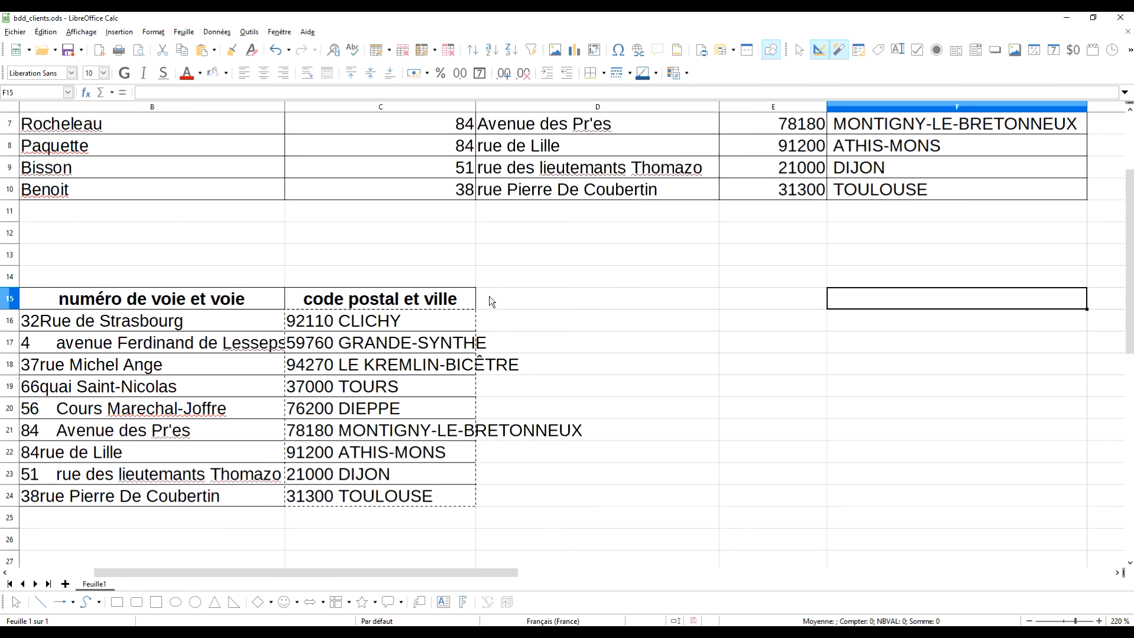
pyautogui.moveTo(526, 295); pyautogui.dragTo(10, 495)
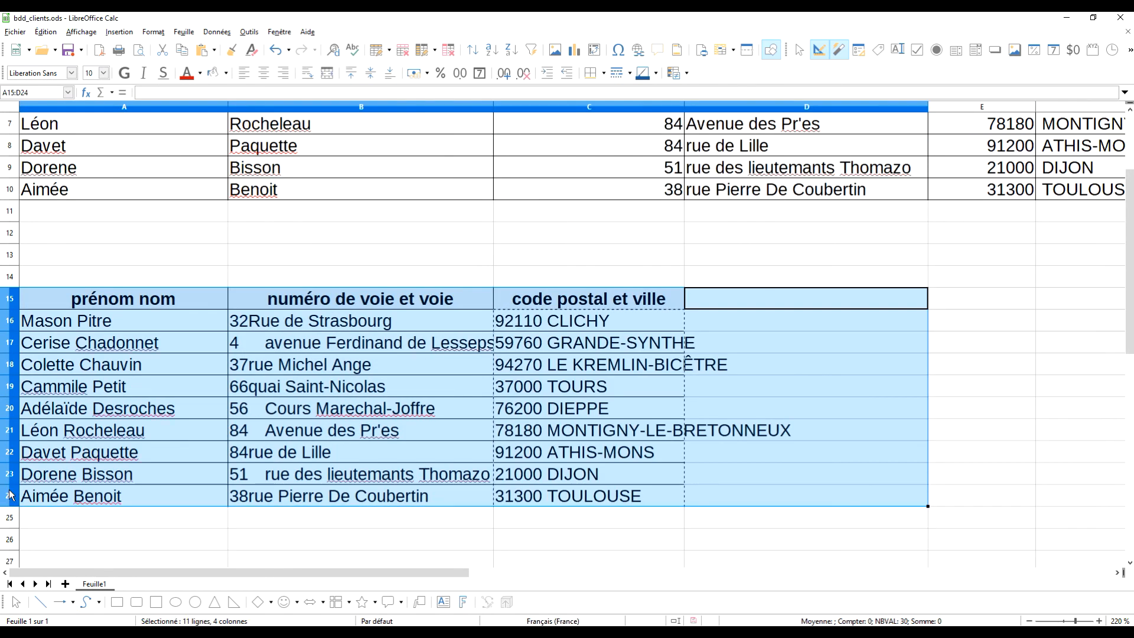
pyautogui.hotkey('ctrl', 'x')
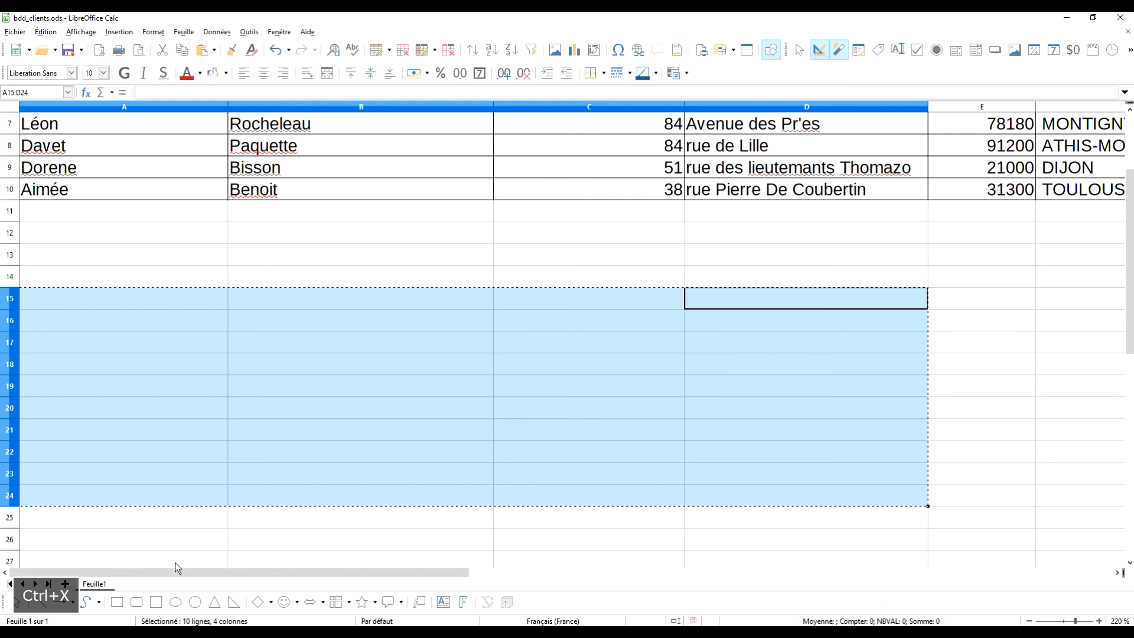
pyautogui.rightClick(102, 582)
pyautogui.click(182, 466)
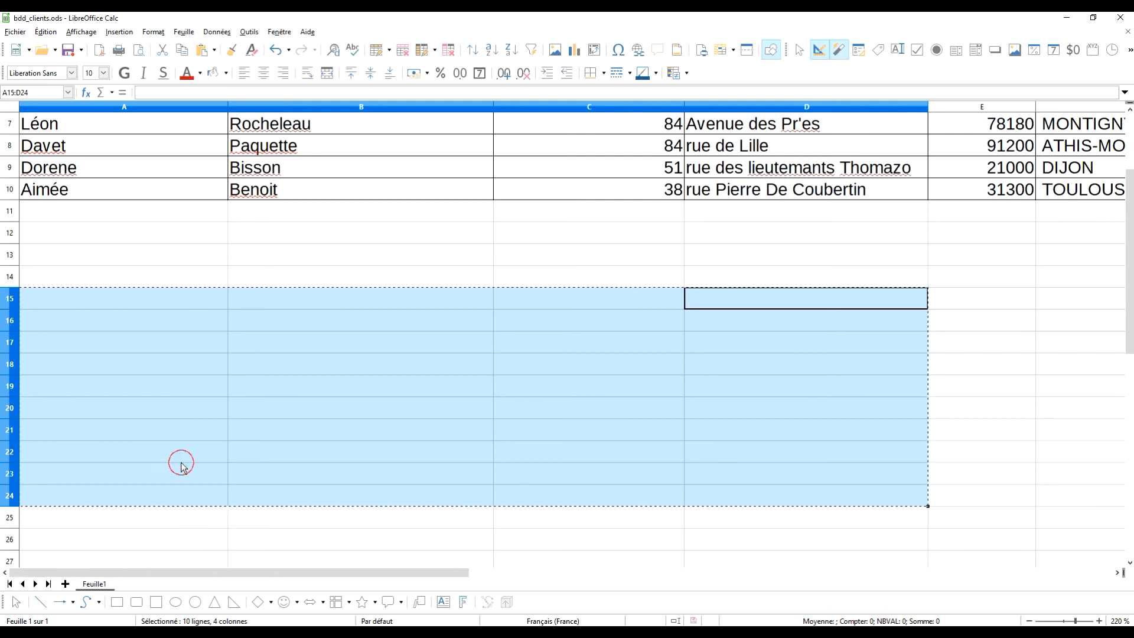
pyautogui.click(485, 240)
pyautogui.click(610, 436)
# - Paste the cut table at A1 of the new sheet and autofit columns A to D
pyautogui.click(93, 147)
pyautogui.click(94, 124)
pyautogui.hotkey('ctrl', 'v')
pyautogui.click(329, 324)
pyautogui.moveTo(97, 109); pyautogui.dragTo(357, 110)
pyautogui.doubleClick(343, 105)
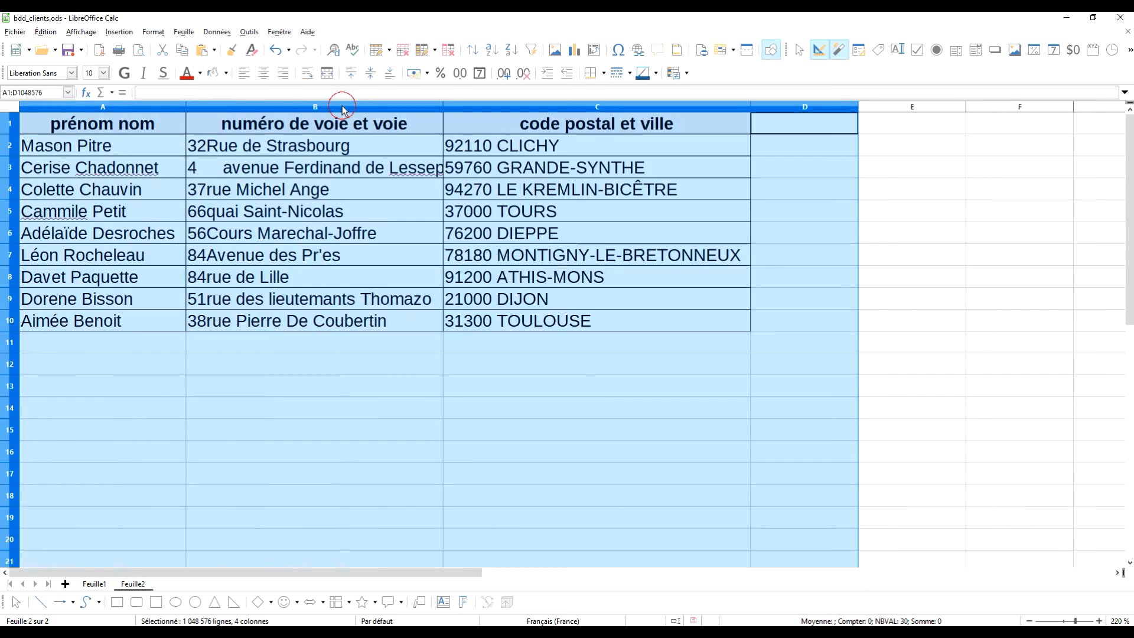
pyautogui.click(484, 339)
# - Return to Feuille1 and autofit the widths of columns A to F, from Prénom to ville
pyautogui.click(95, 583)
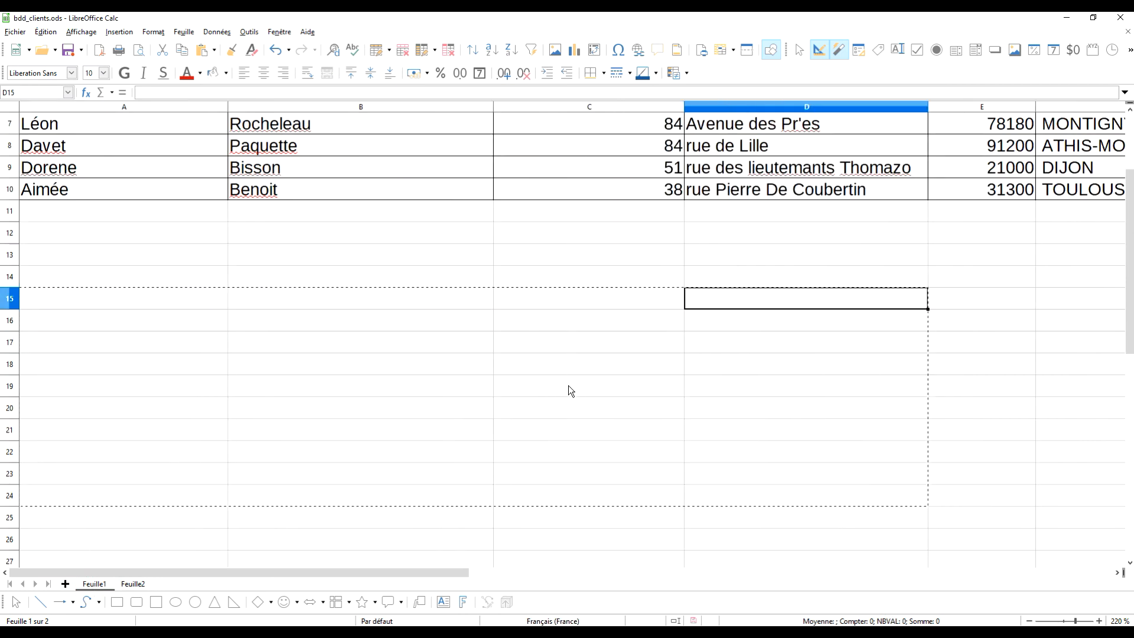
pyautogui.scroll(-6, 565, 380)
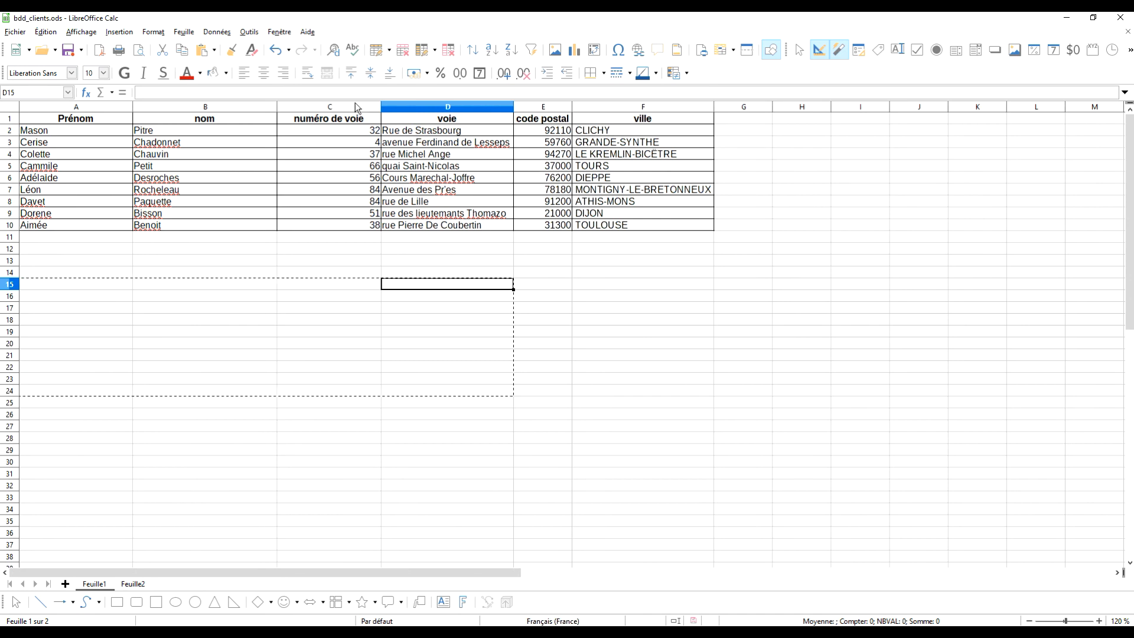
pyautogui.click(330, 107)
pyautogui.doubleClick(381, 107)
pyautogui.click(443, 319)
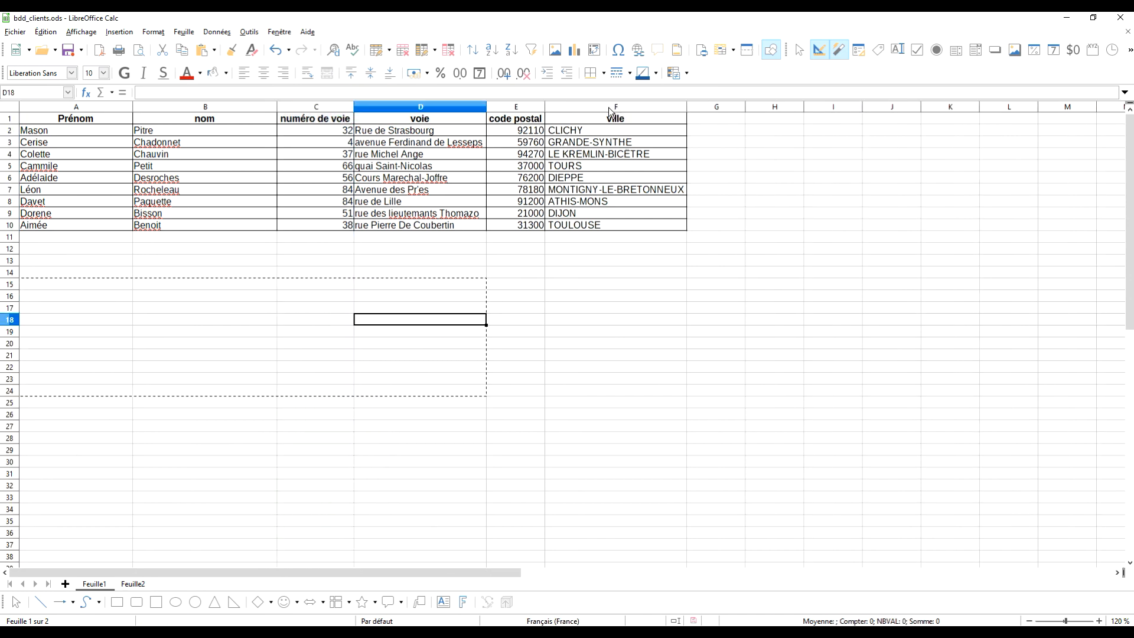
pyautogui.moveTo(616, 106); pyautogui.dragTo(73, 108)
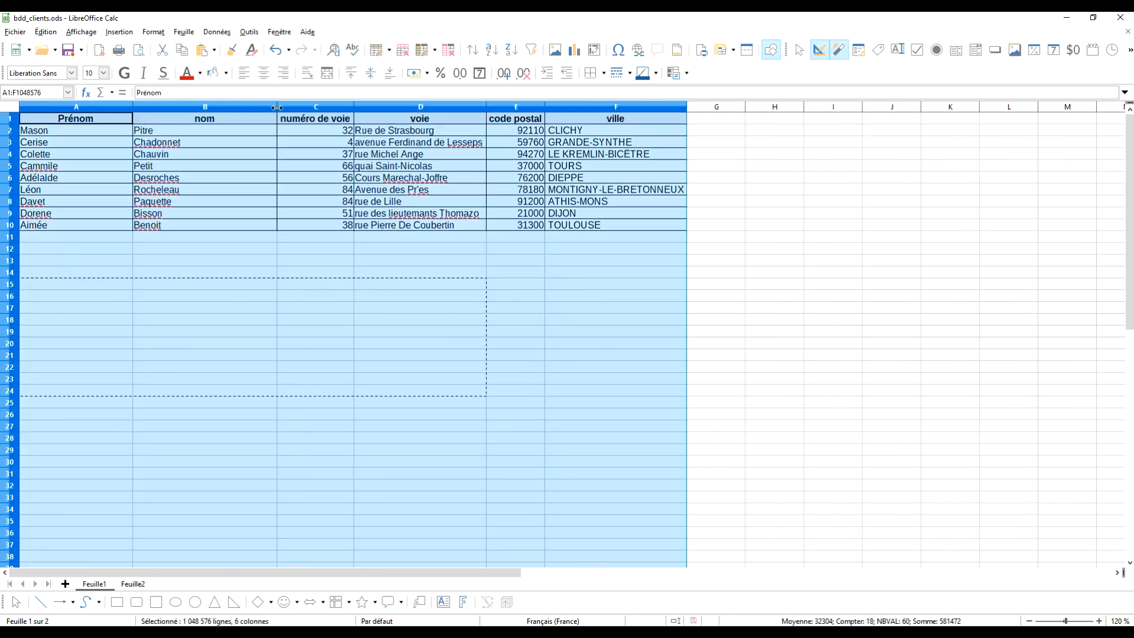
pyautogui.doubleClick(277, 107)
pyautogui.click(364, 319)
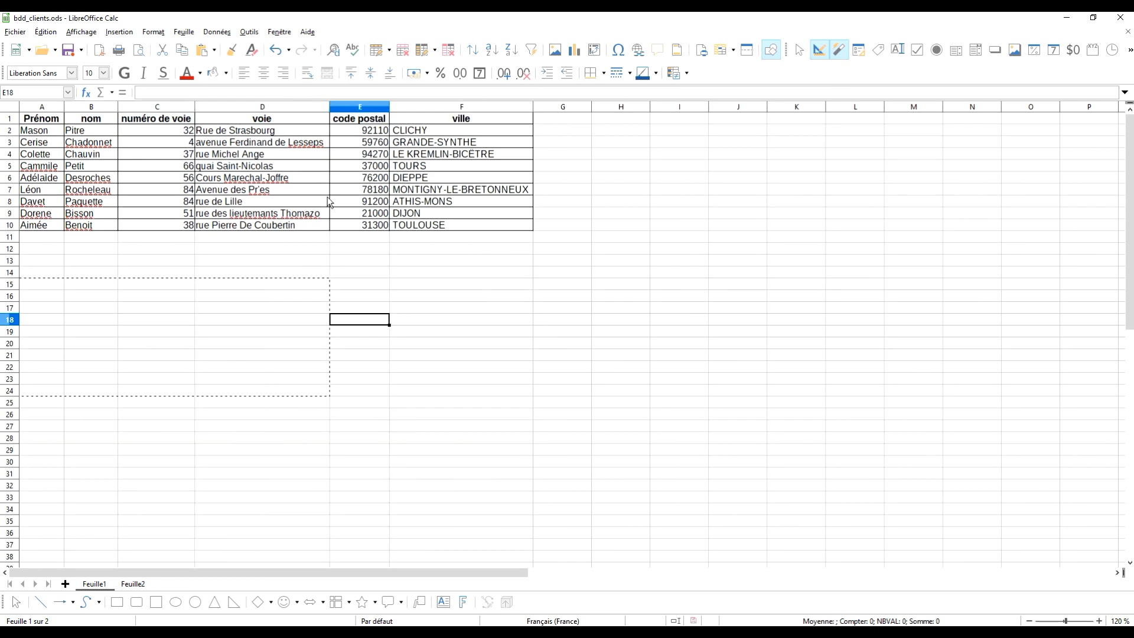
pyautogui.scroll(5, 321, 235)
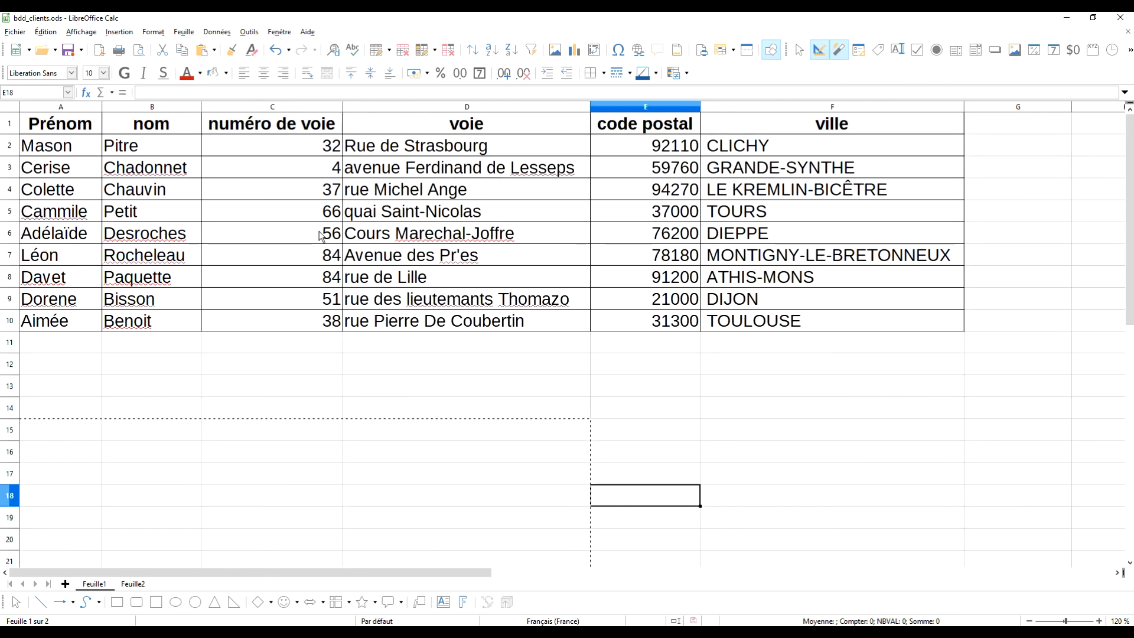